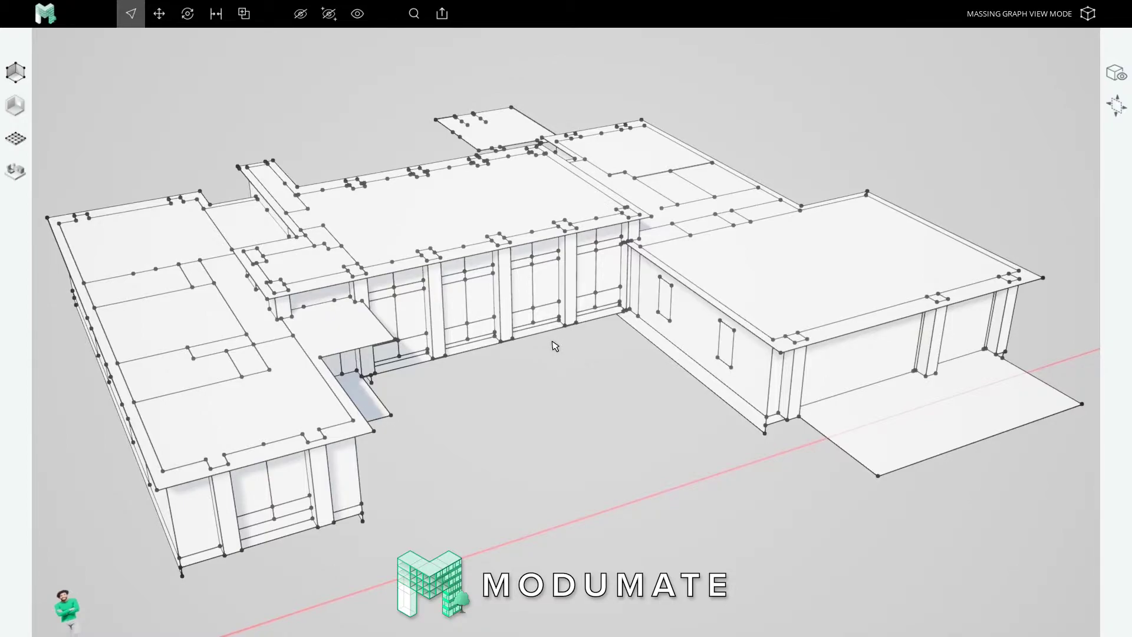
# Draw a line from the free end of the short partition line to the detached floor's long edge, enclosing the smaller corner room.
pyautogui.moveTo(552, 340); pyautogui.dragTo(568, 366, button='right')
pyautogui.moveTo(568, 367); pyautogui.dragTo(492, 394, button='middle')
pyautogui.scroll(-5, 560, 335)
pyautogui.scroll(3, 561, 336)
pyautogui.scroll(-2, 562, 337)
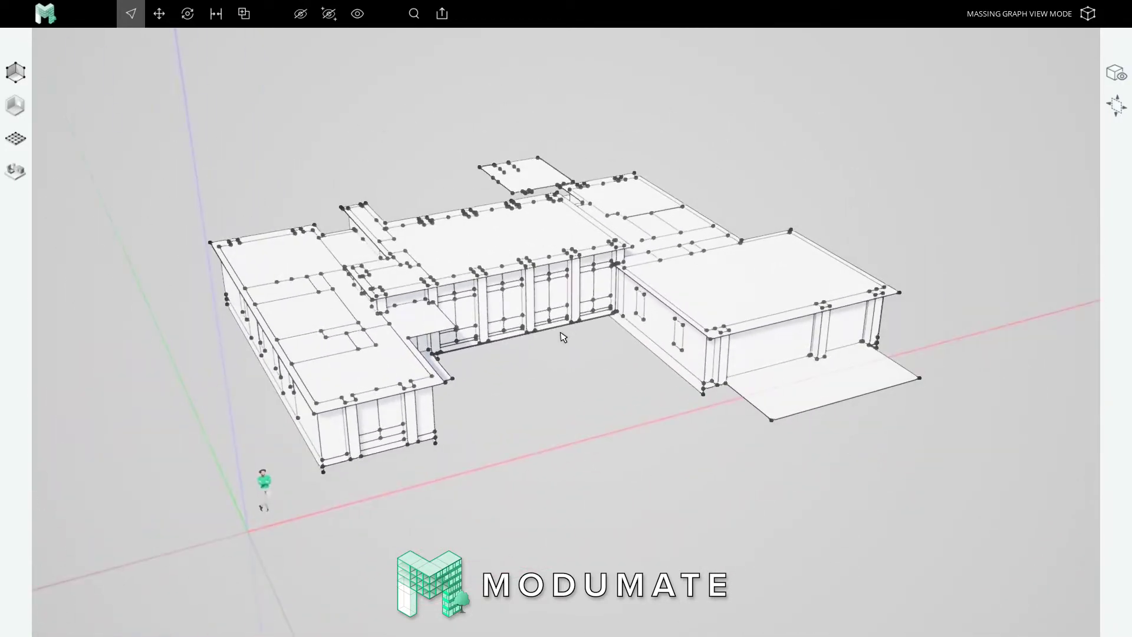
pyautogui.moveTo(548, 180)
pyautogui.mouseDown(button='right')
pyautogui.moveTo(554, 271)
pyautogui.moveTo(572, 309)
pyautogui.moveTo(552, 328)
pyautogui.moveTo(544, 321)
pyautogui.mouseUp(button='right')
pyautogui.scroll(6, 563, 315)
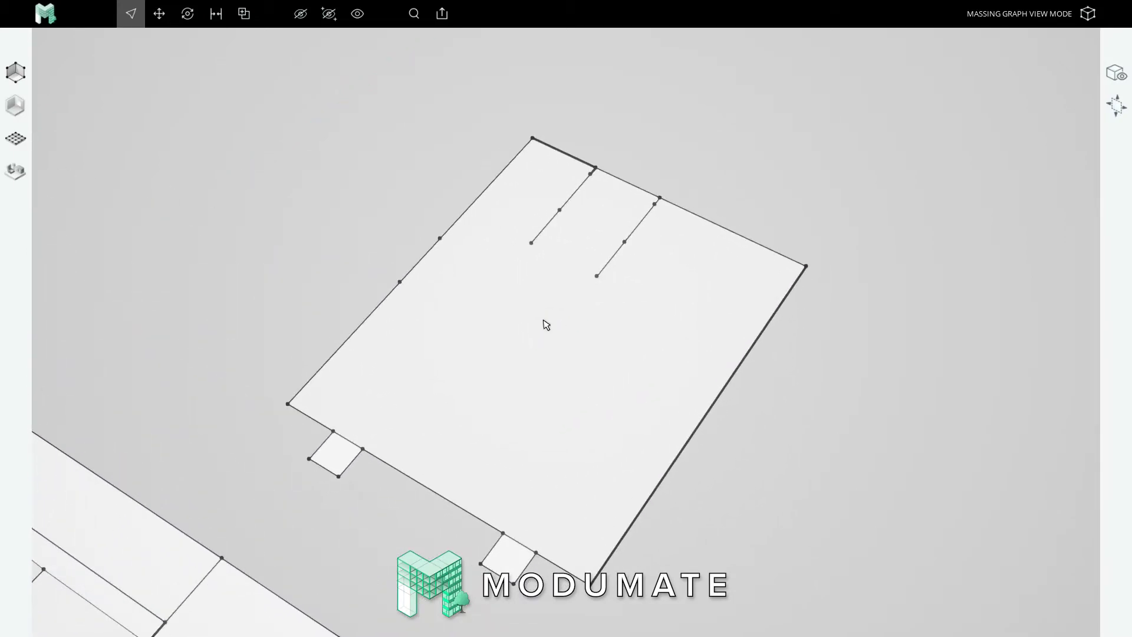
pyautogui.press('l')
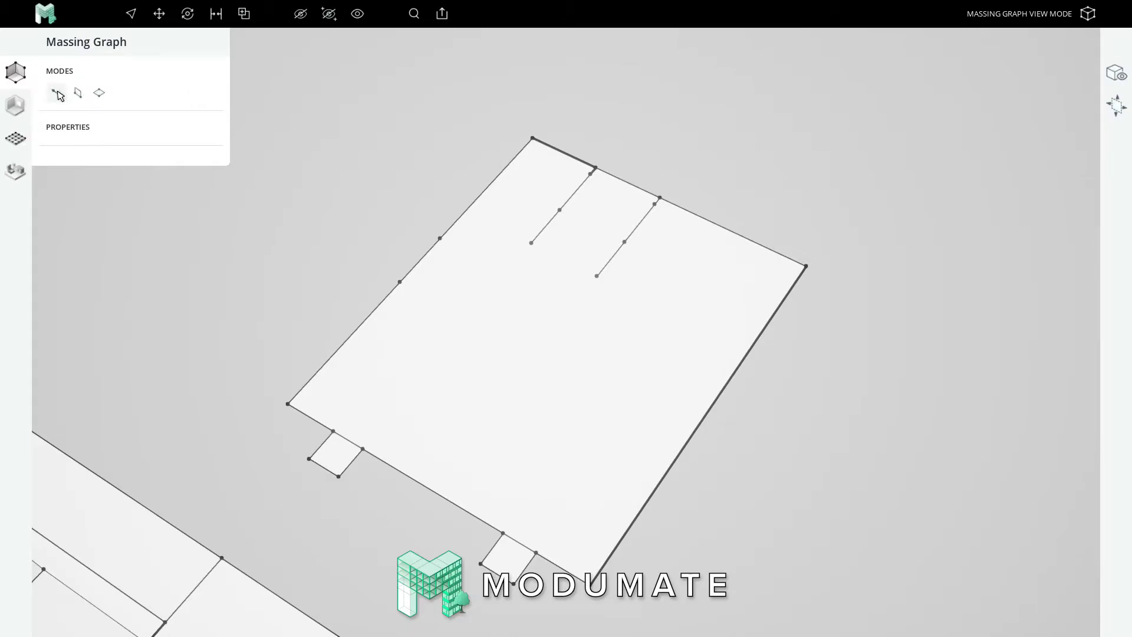
pyautogui.click(57, 93)
pyautogui.hotkey('ctrl', '3')
pyautogui.hotkey('ctrl', '1')
pyautogui.scroll(2, 613, 219)
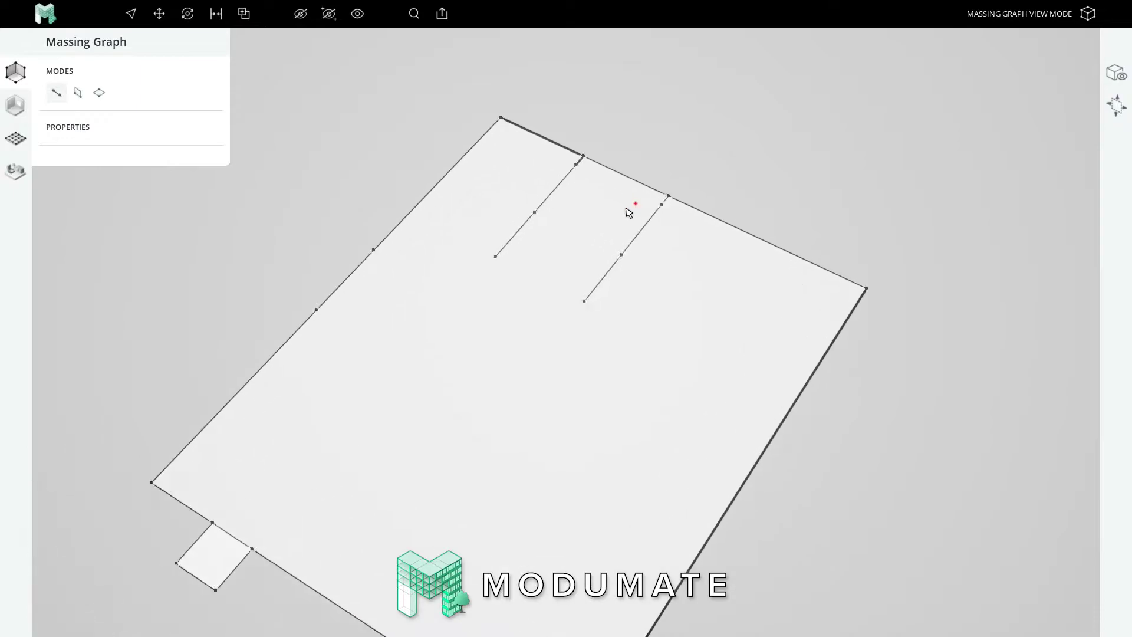
pyautogui.click(485, 261)
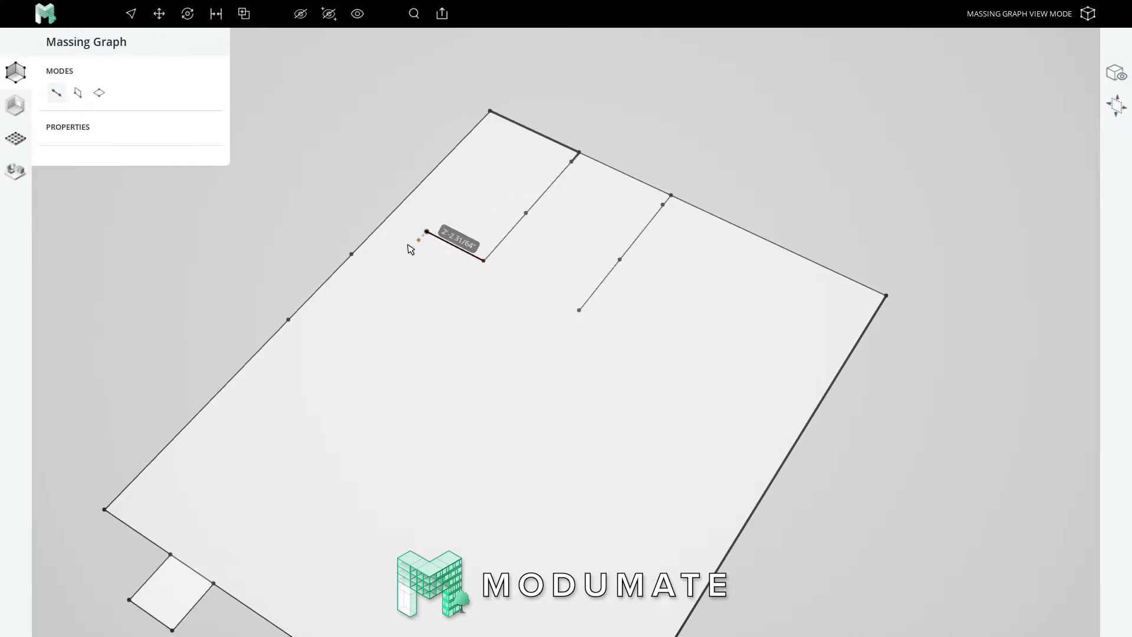
pyautogui.click(371, 241)
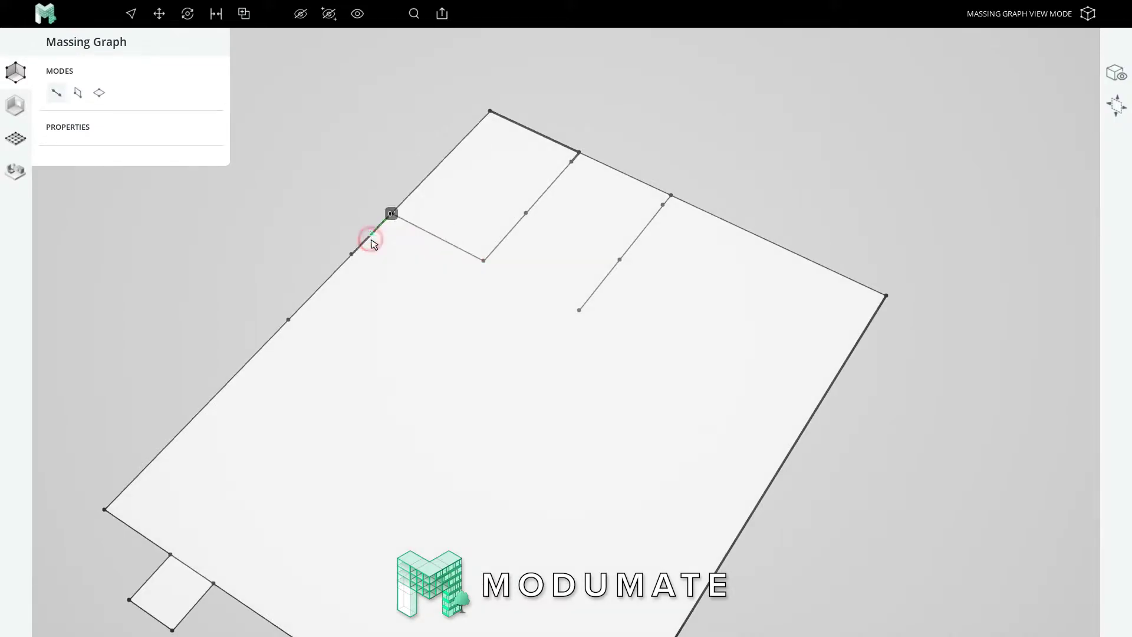
# Draw a line from the free end of the second partition line to the opposite long edge, enclosing the larger corner room.
pyautogui.click(580, 311)
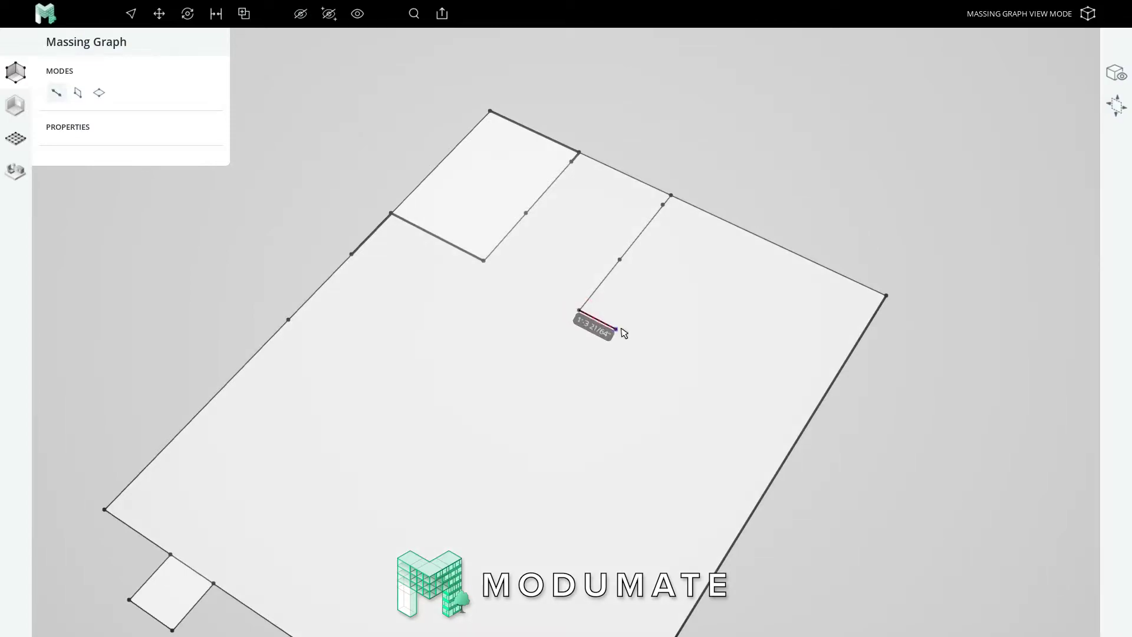
pyautogui.click(787, 461)
pyautogui.press('Escape')
pyautogui.press('Escape')
# Raise a vertical face 96" high along the floor's long edge beside the smaller corner room.
pyautogui.scroll(-4, 584, 180)
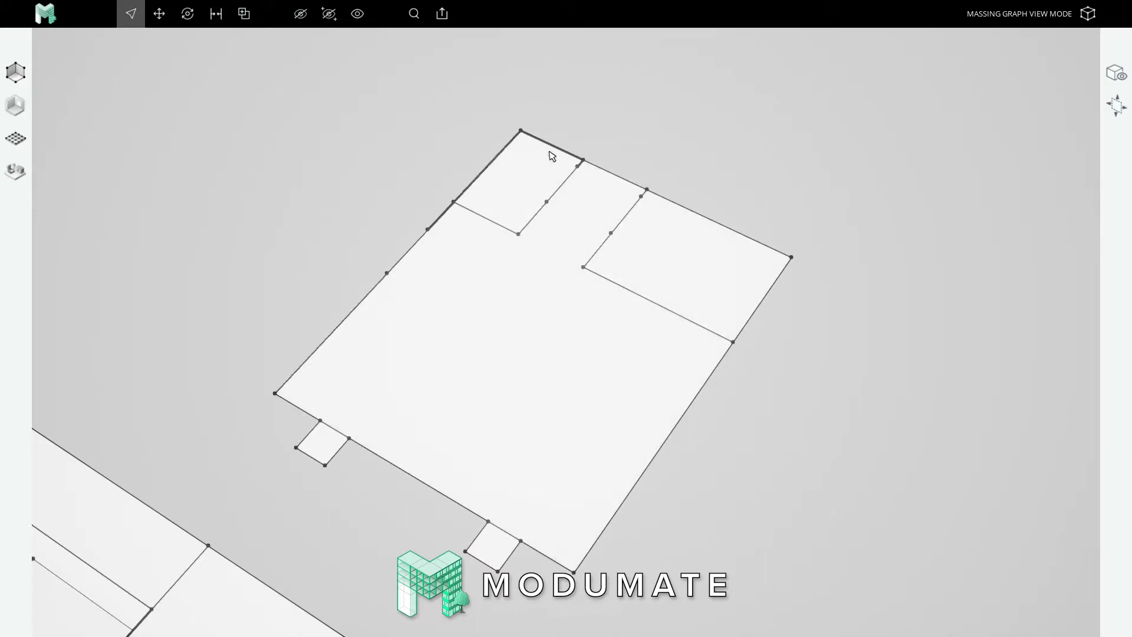
pyautogui.moveTo(493, 401); pyautogui.dragTo(538, 368, button='middle')
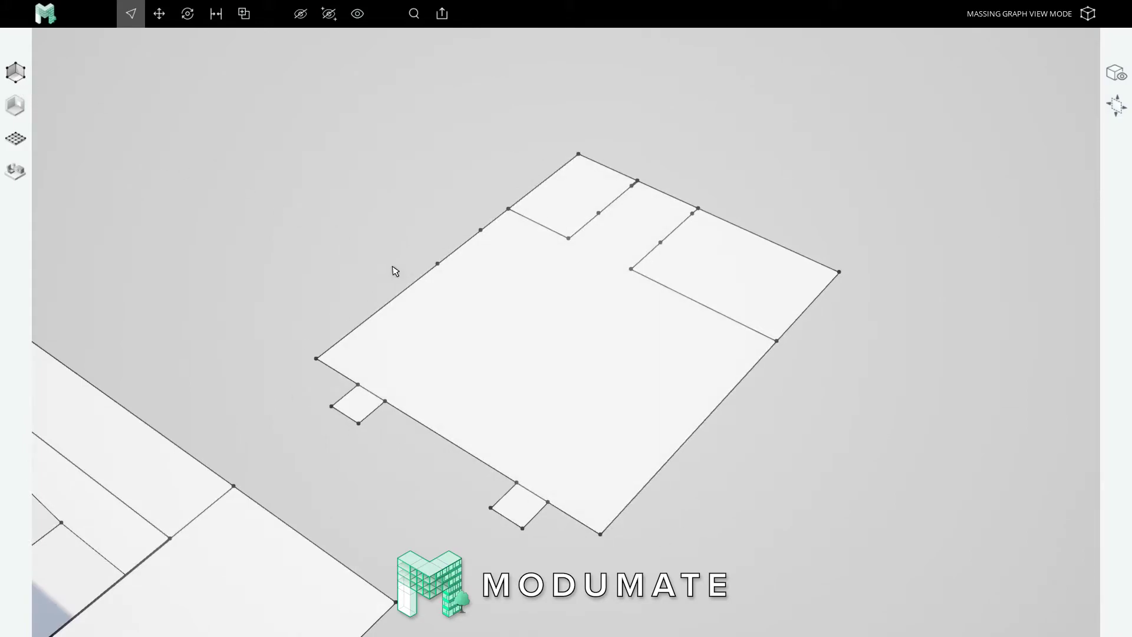
pyautogui.press('l')
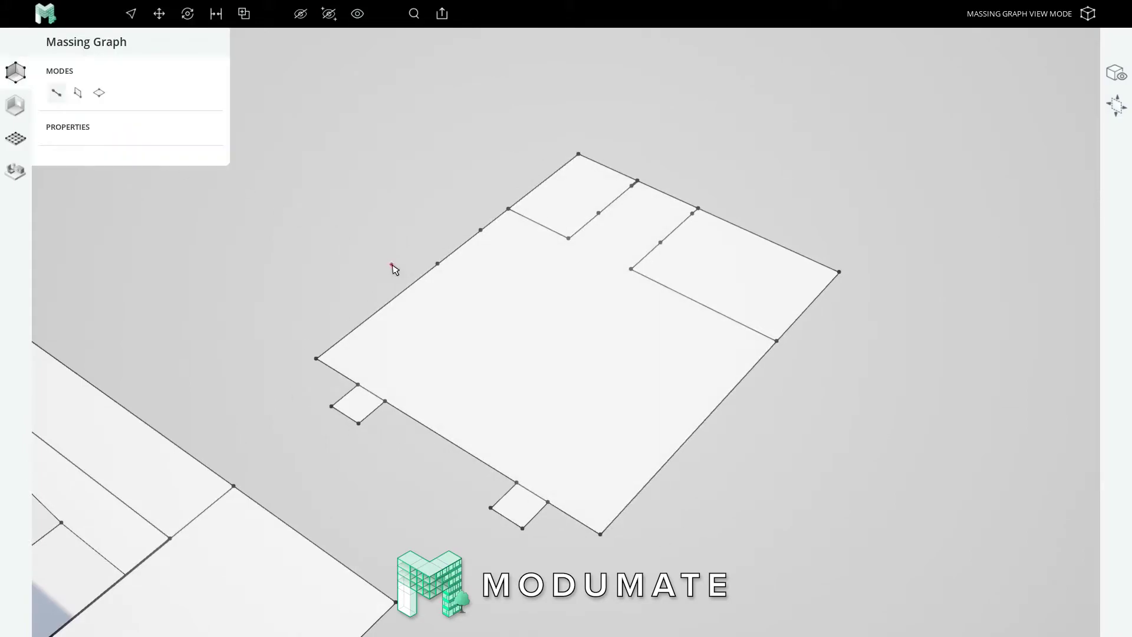
pyautogui.click(77, 94)
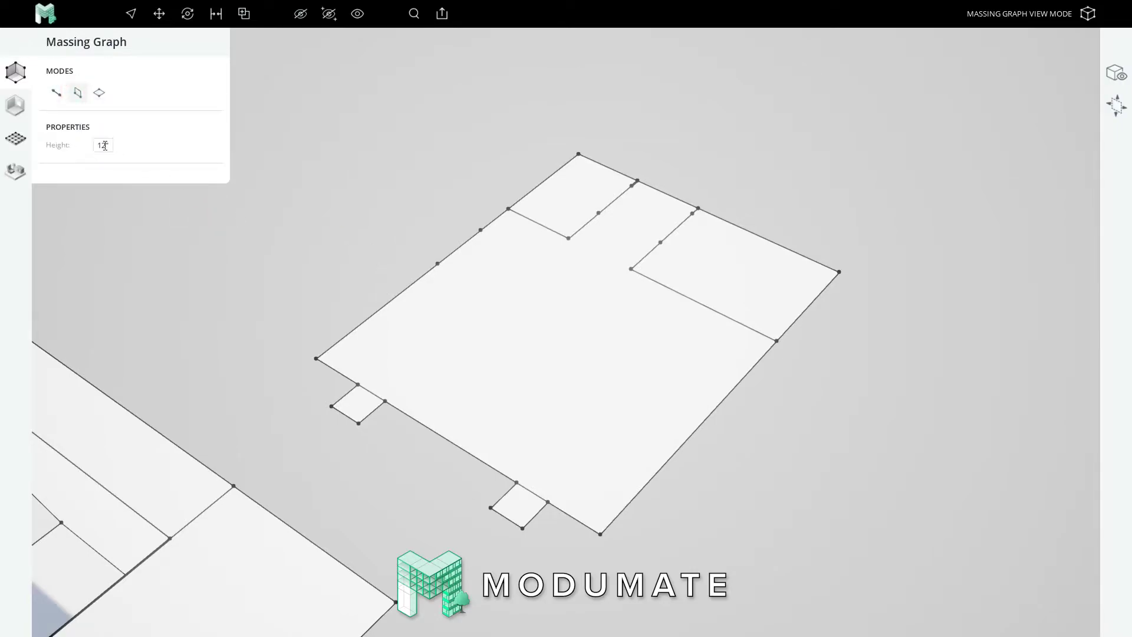
pyautogui.click(104, 146)
pyautogui.press('BackSpace')
pyautogui.write('96')
pyautogui.press('Return')
pyautogui.click(578, 155)
pyautogui.click(316, 358)
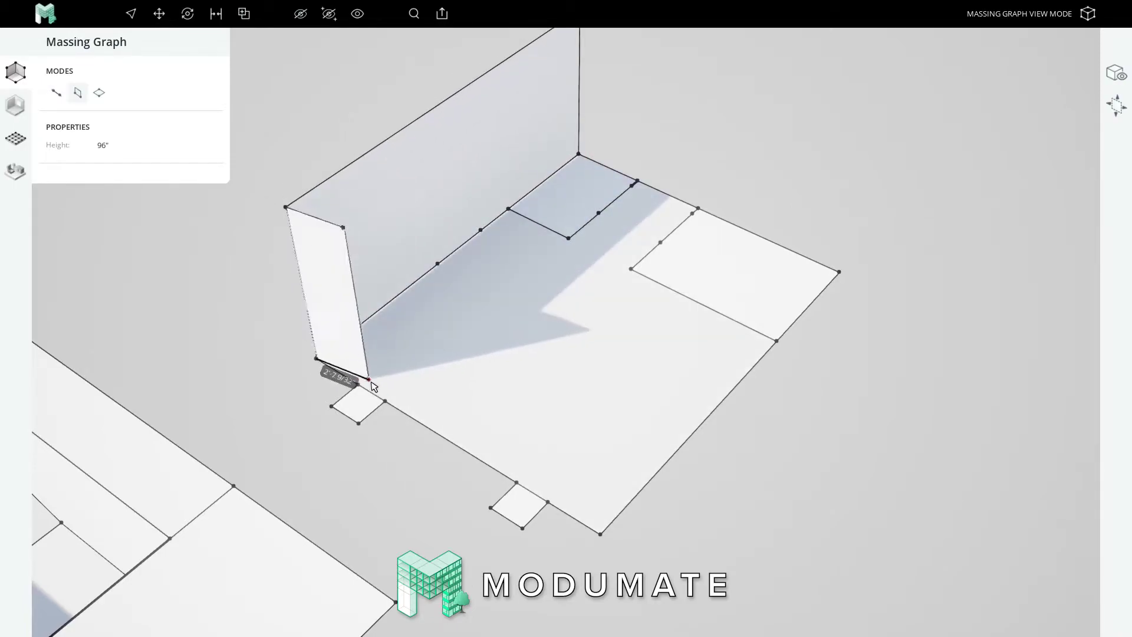
# Continue the vertical faces along the floor's edge nearest the main building, wrapping around both square bump-outs to the far corner.
pyautogui.click(331, 406)
pyautogui.click(359, 422)
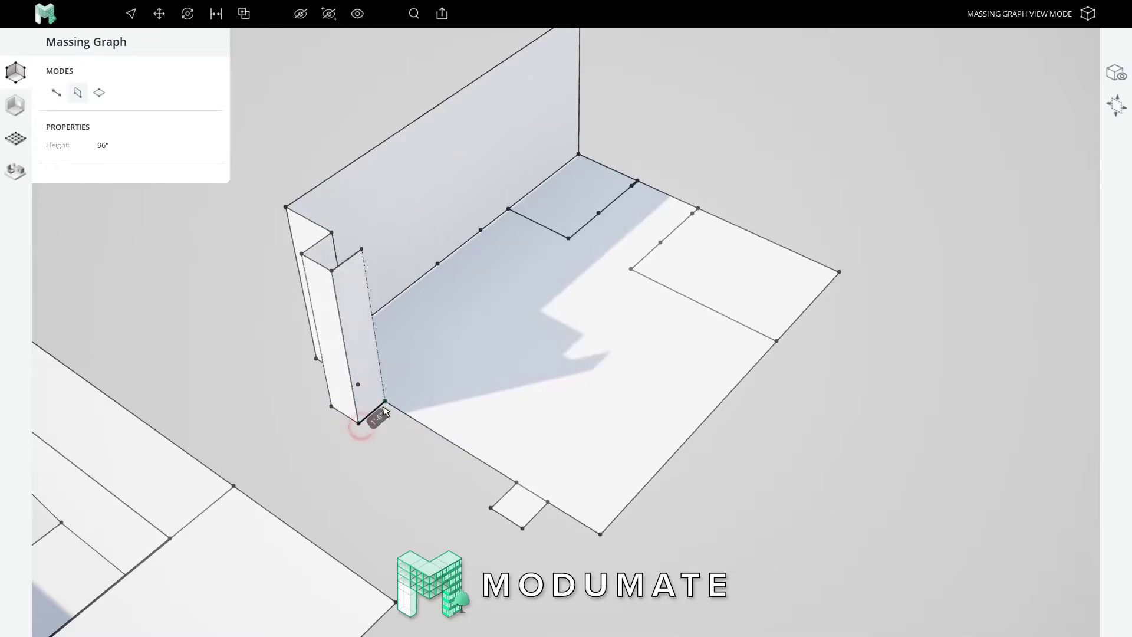
pyautogui.click(384, 400)
pyautogui.click(517, 483)
pyautogui.click(490, 507)
pyautogui.click(523, 527)
pyautogui.click(547, 502)
pyautogui.click(600, 534)
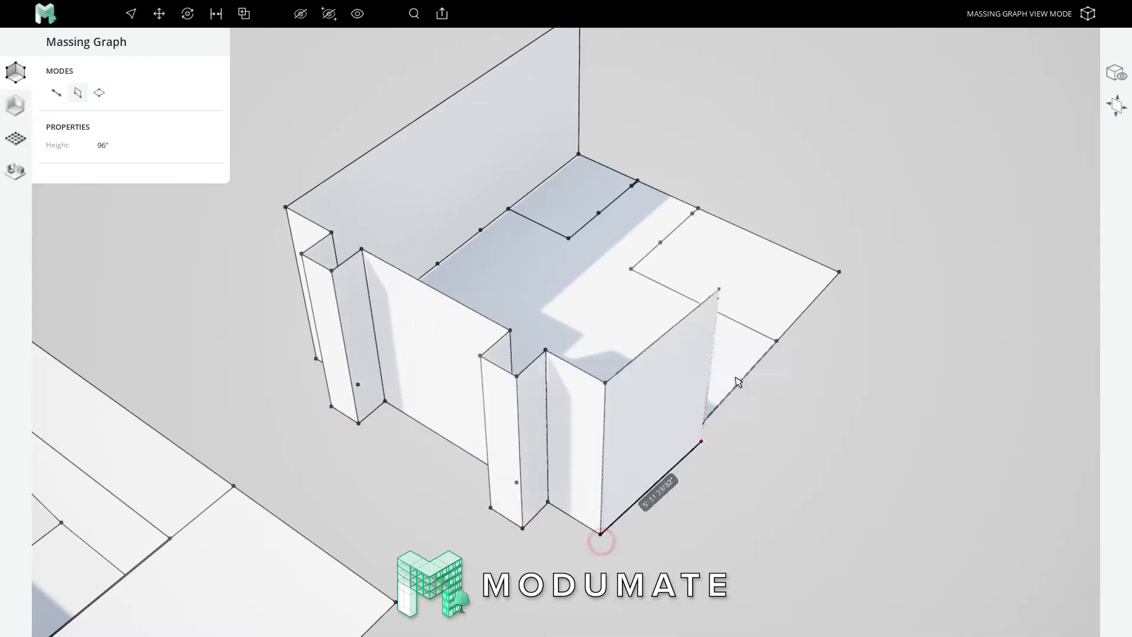
# Close the perimeter with vertical faces along the remaining long edge and the back edge of the floor.
pyautogui.moveTo(734, 290); pyautogui.dragTo(576, 290, button='right')
pyautogui.moveTo(576, 291); pyautogui.dragTo(571, 395, button='middle')
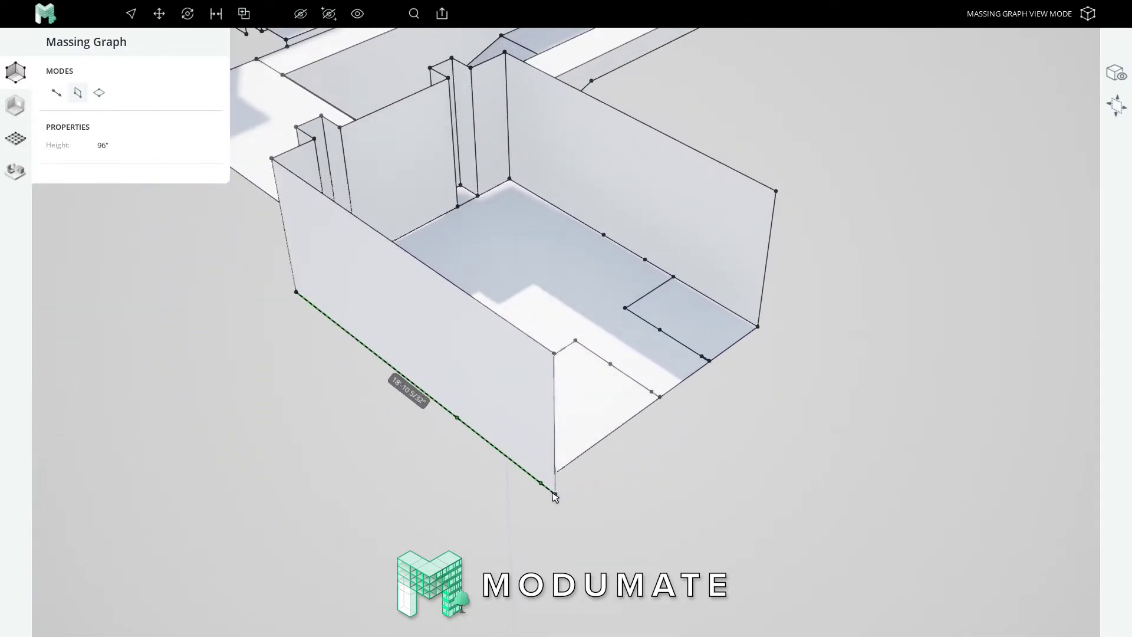
pyautogui.moveTo(554, 495)
pyautogui.mouseDown(button='middle')
pyautogui.moveTo(760, 331)
pyautogui.moveTo(624, 308)
pyautogui.moveTo(594, 343)
pyautogui.mouseUp(button='middle')
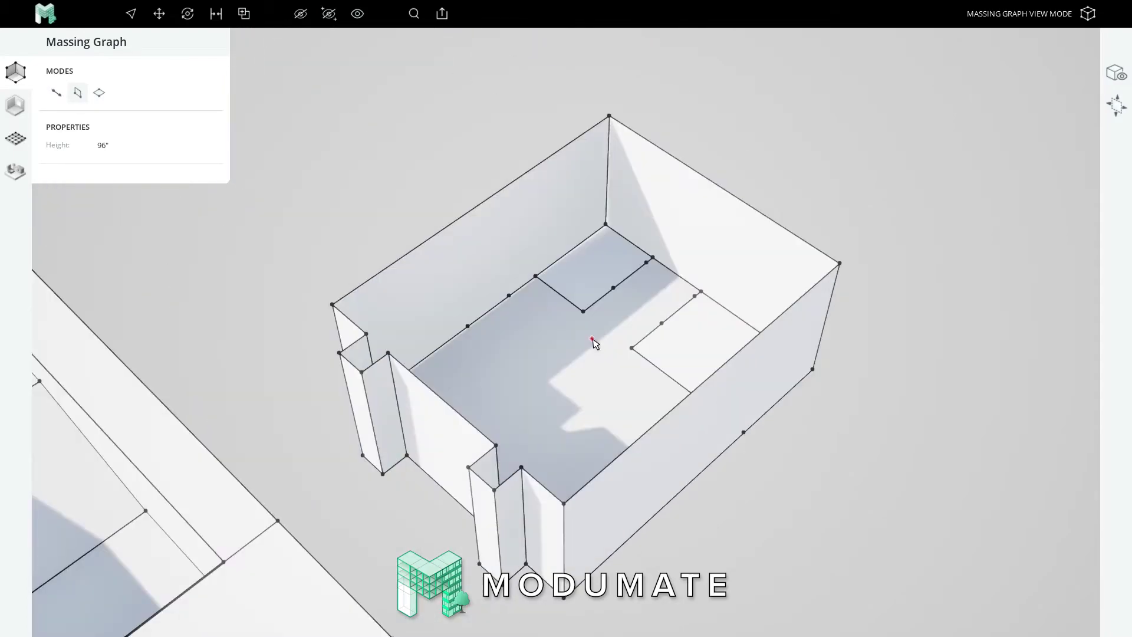
# Raise vertical faces 96" high along the two inner edges of the smaller corner room.
pyautogui.scroll(3, 615, 263)
pyautogui.click(499, 284)
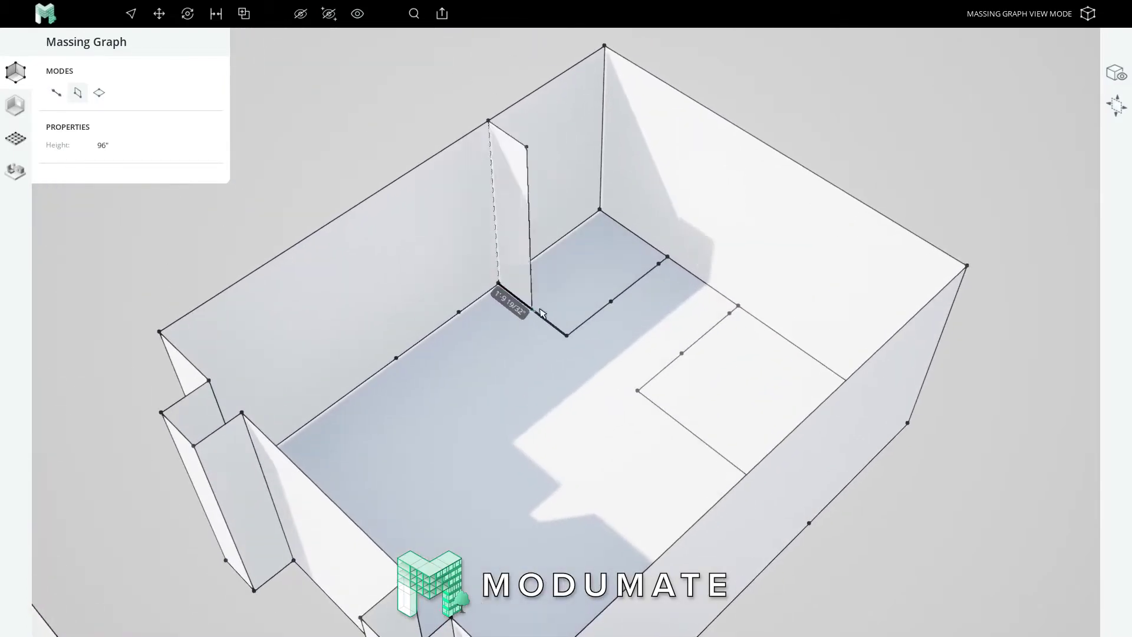
pyautogui.click(574, 341)
pyautogui.click(668, 257)
pyautogui.moveTo(668, 256); pyautogui.dragTo(568, 329, button='middle')
pyautogui.press('Escape')
pyautogui.hotkey('ctrl', 'z')
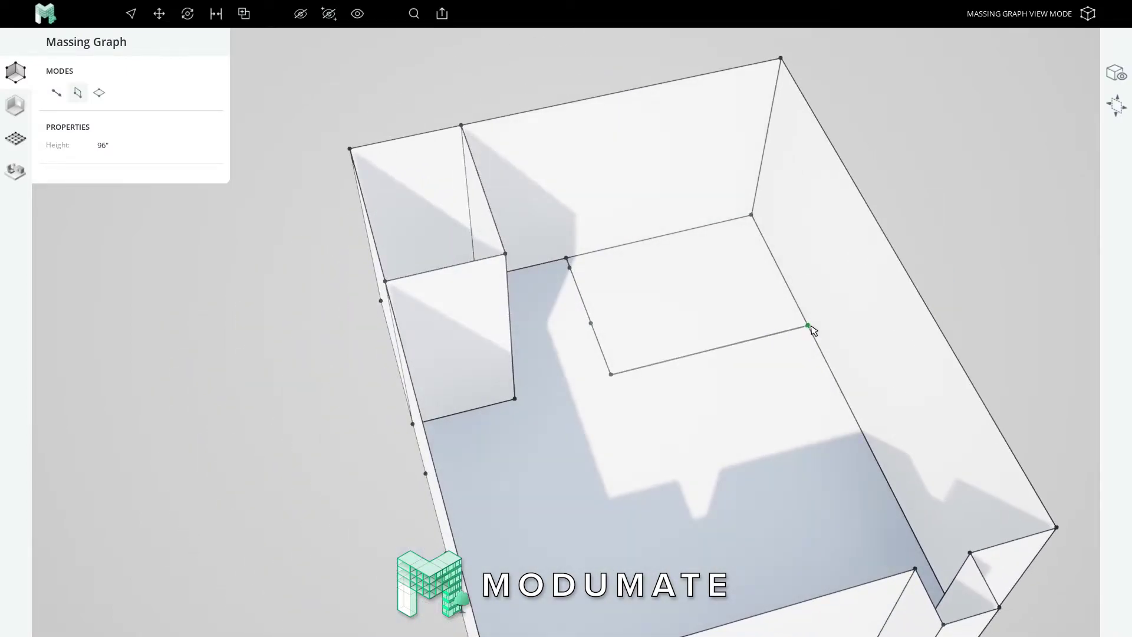
# Raise vertical faces 96" high along the two inner edges of the larger corner room.
pyautogui.click(807, 325)
pyautogui.click(611, 374)
pyautogui.click(565, 257)
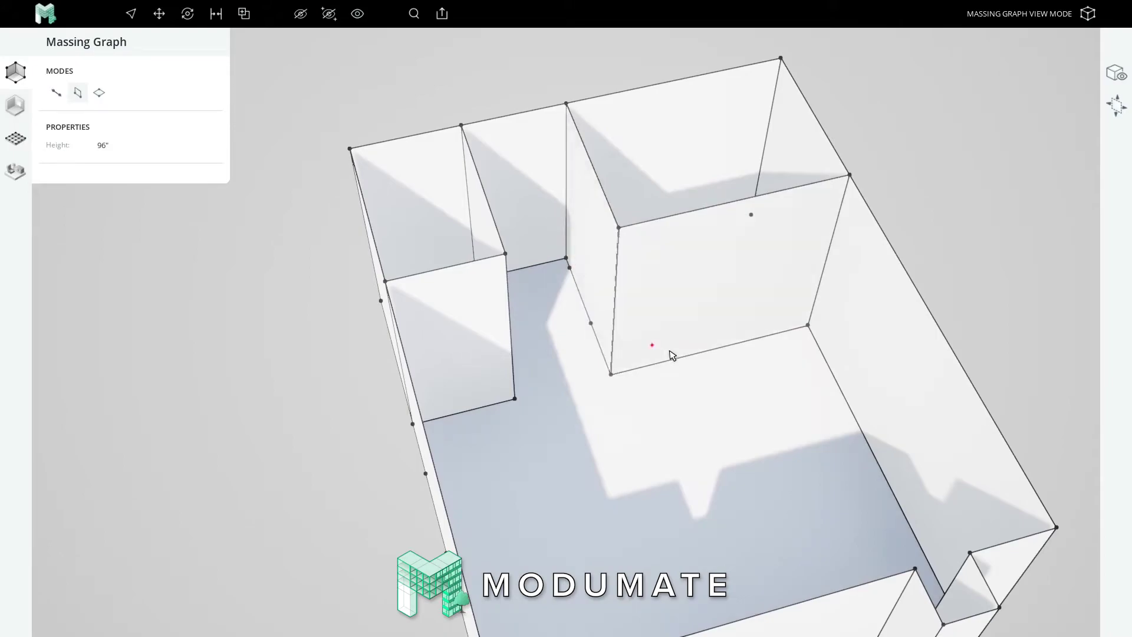
# Close the open inner sides of both square bump-outs with vertical faces in line with the wall.
pyautogui.moveTo(667, 354); pyautogui.dragTo(644, 309, button='middle')
pyautogui.moveTo(649, 356); pyautogui.dragTo(609, 321, button='right')
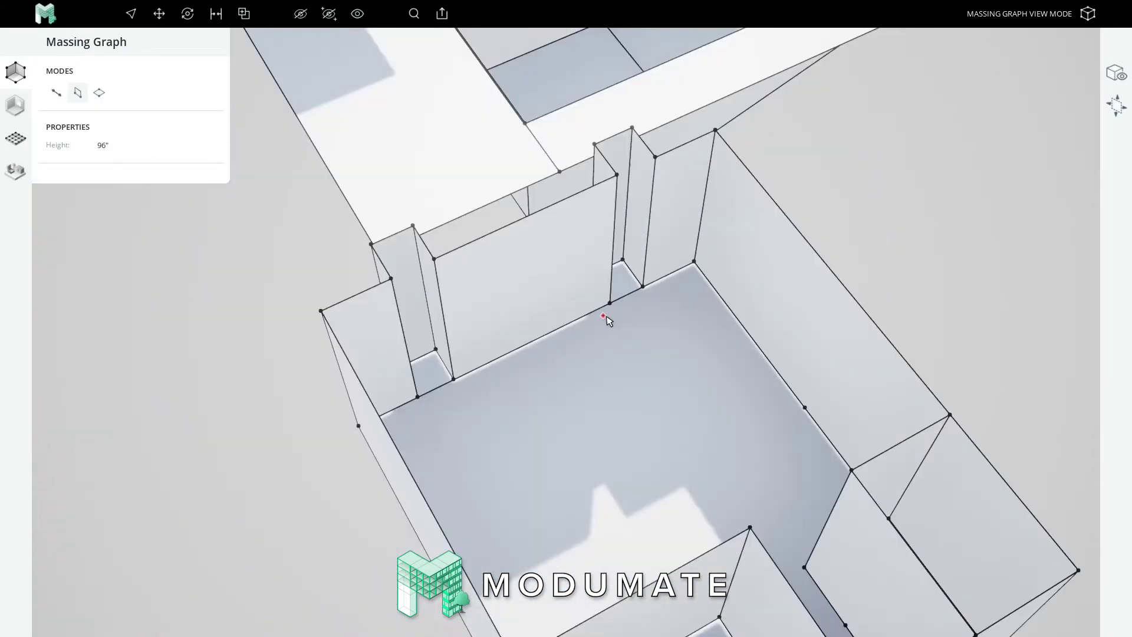
pyautogui.click(609, 303)
pyautogui.click(640, 288)
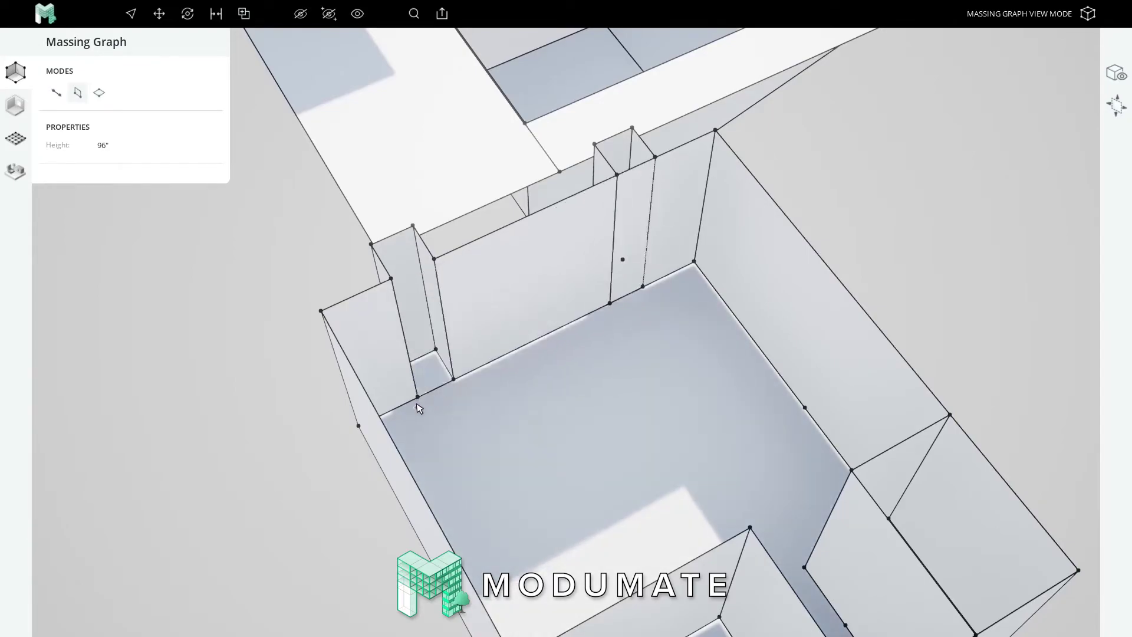
pyautogui.moveTo(503, 368); pyautogui.dragTo(553, 366, button='middle')
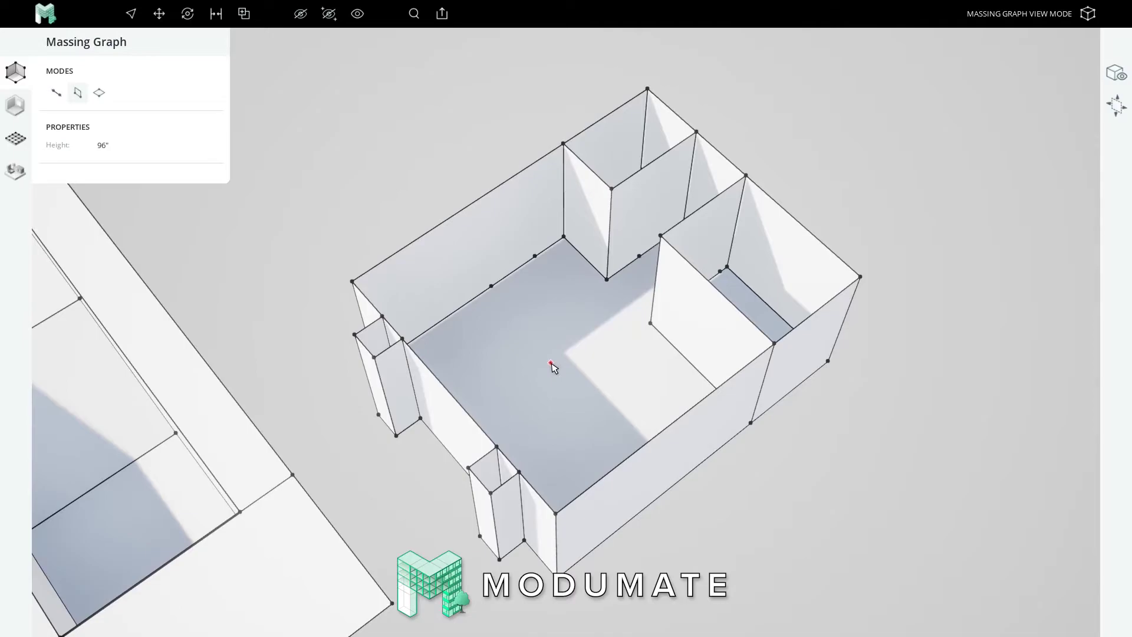
pyautogui.press('Escape')
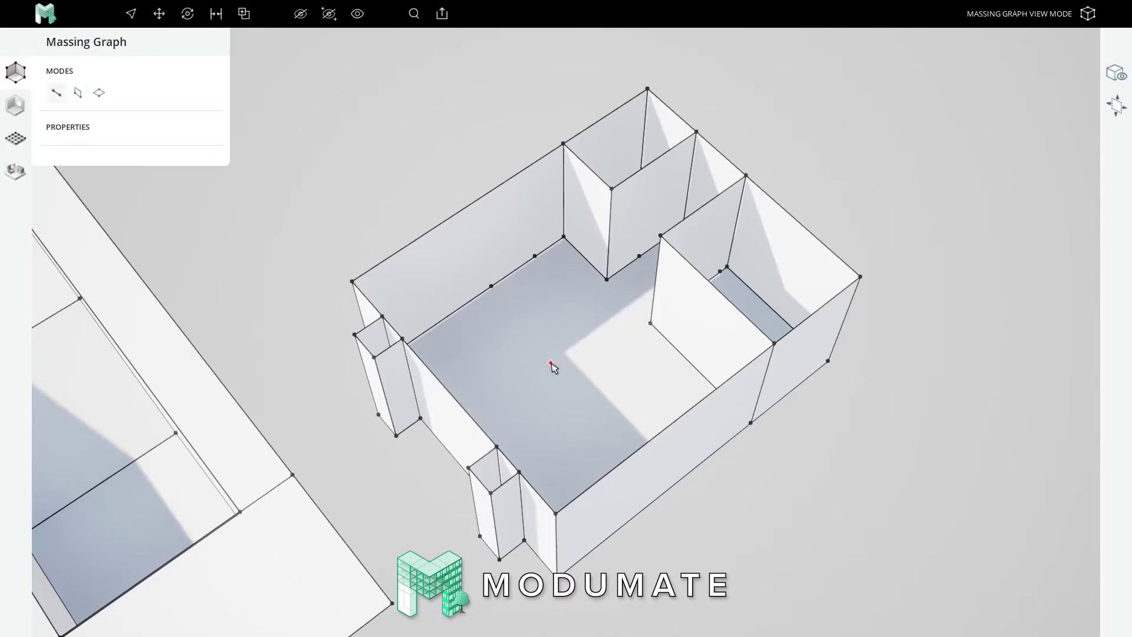
# Outline a doorway 6'8" high and 3' wide on the long wall between its two floor-edge points.
pyautogui.click(56, 95)
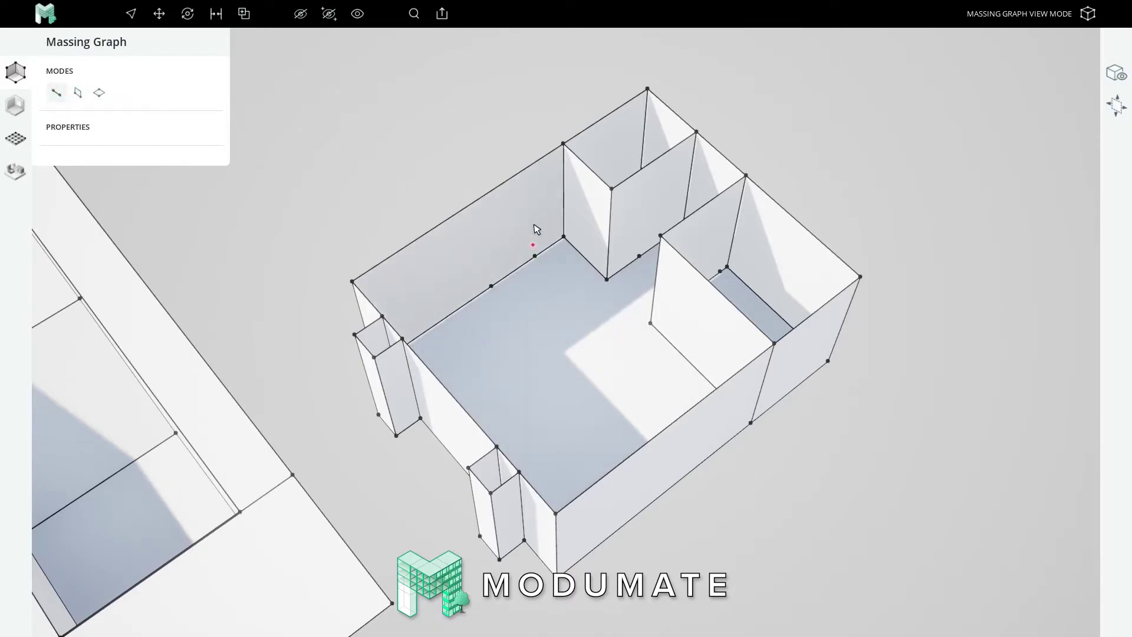
pyautogui.scroll(3, 530, 253)
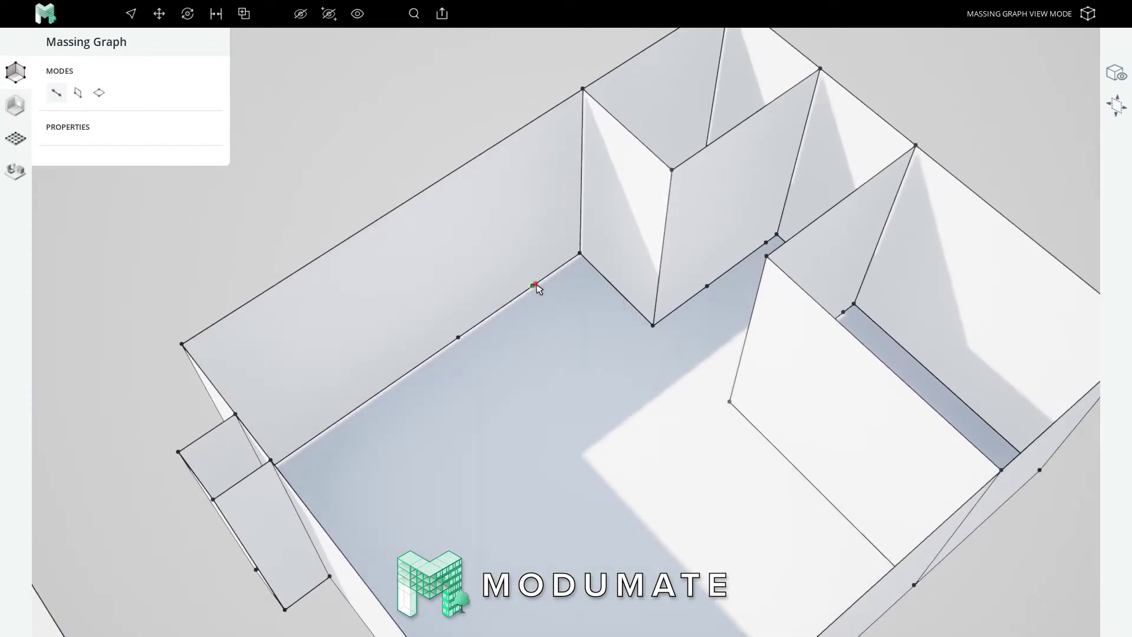
pyautogui.click(534, 286)
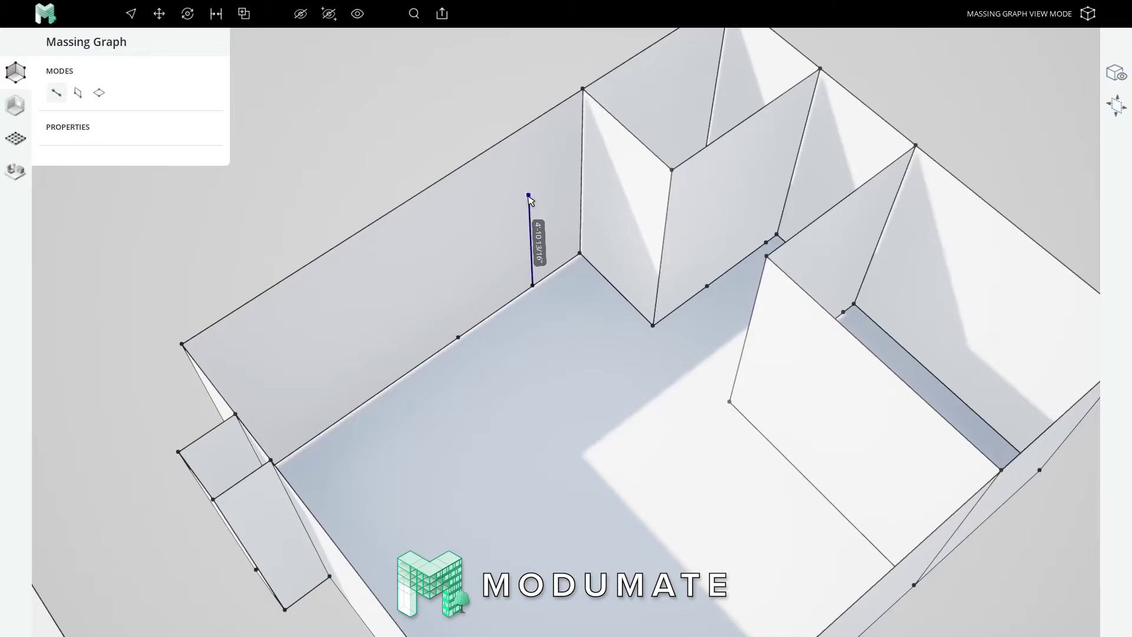
pyautogui.write("6'8")
pyautogui.press('Return')
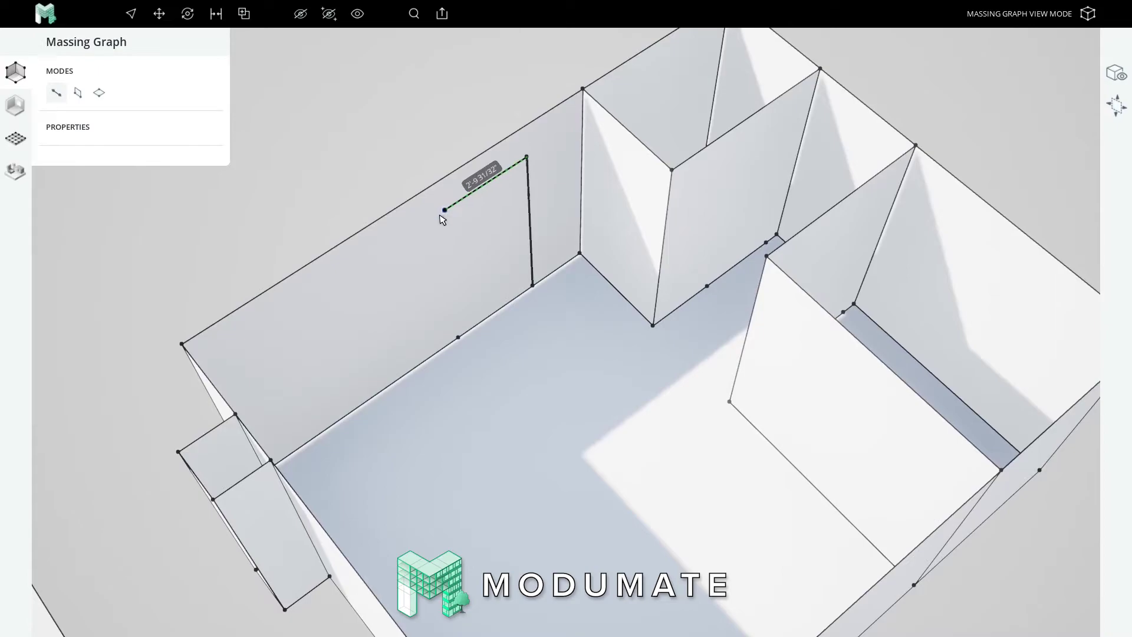
pyautogui.write('3')
pyautogui.press('Return')
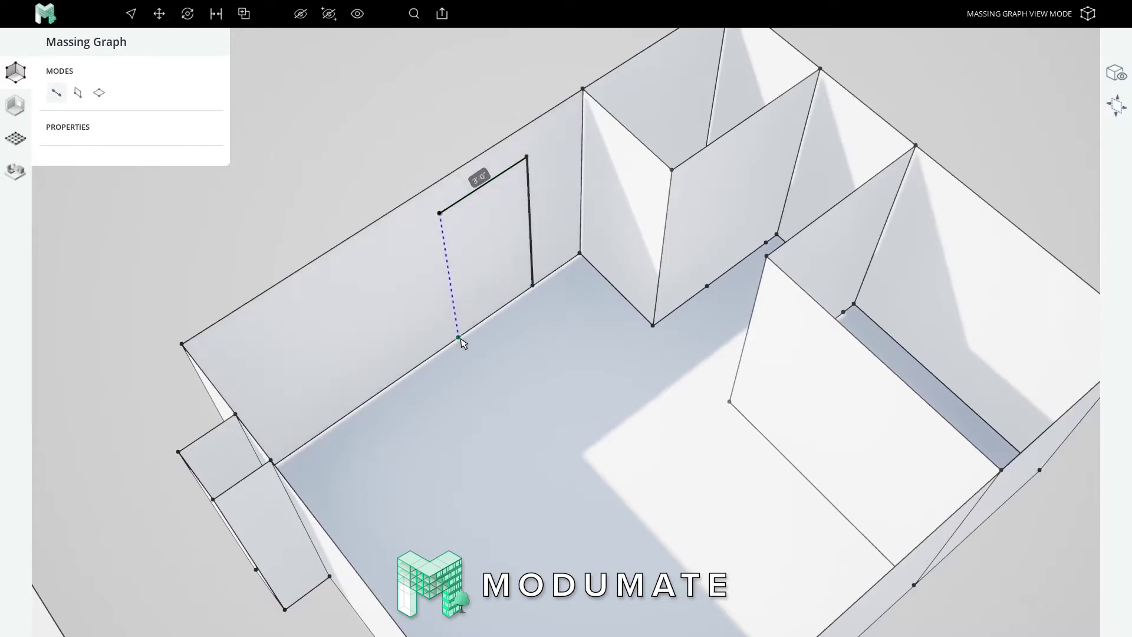
pyautogui.click(459, 337)
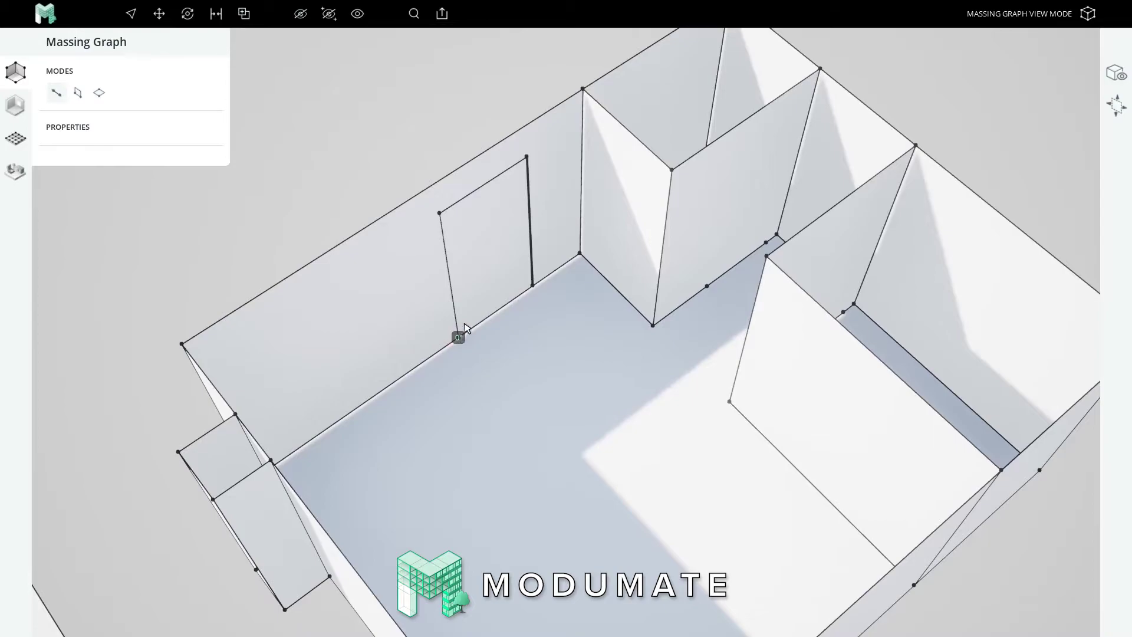
# Outline a 2'-6" wide doorway on the smaller room's passage wall, matching the first doorway's height.
pyautogui.scroll(-2, 455, 288)
pyautogui.scroll(-1, 538, 296)
pyautogui.scroll(5, 684, 263)
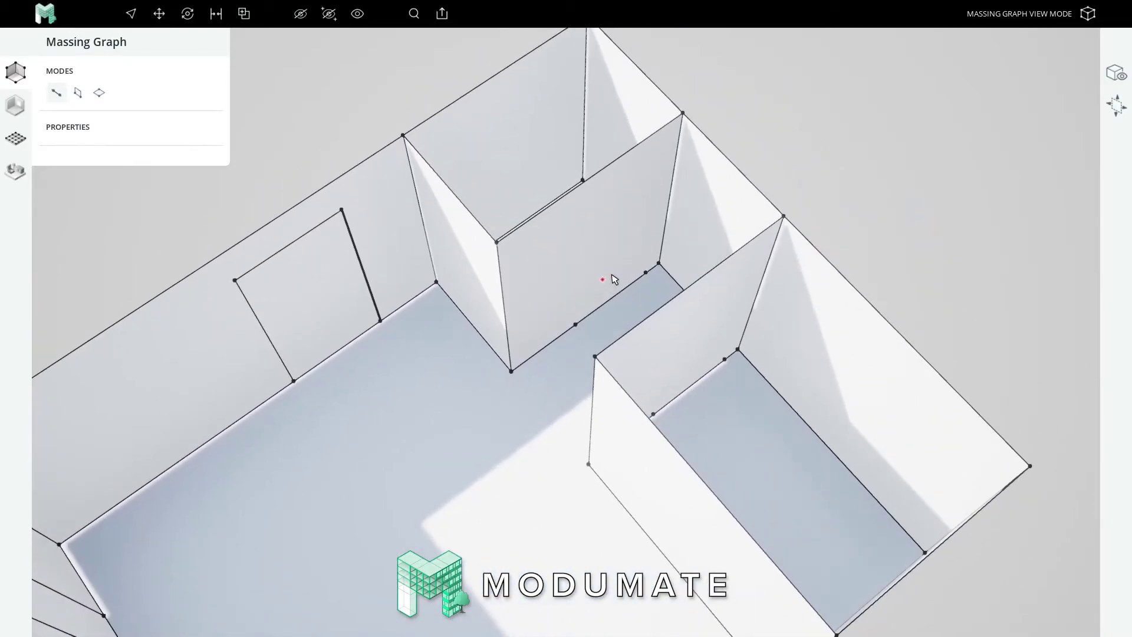
pyautogui.click(615, 317)
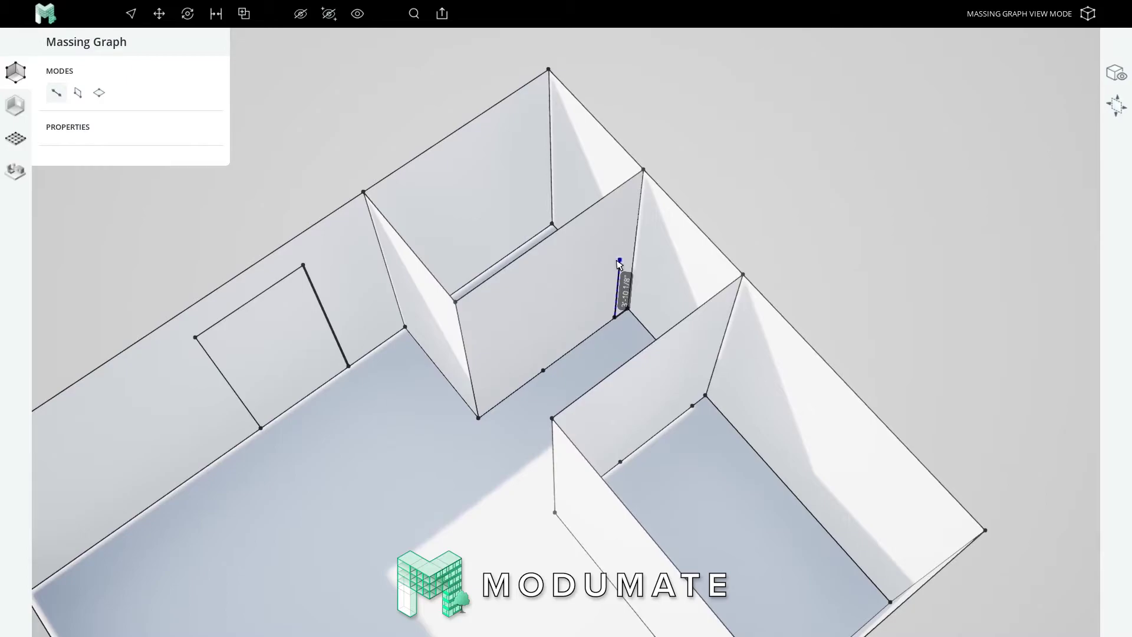
pyautogui.click(303, 267)
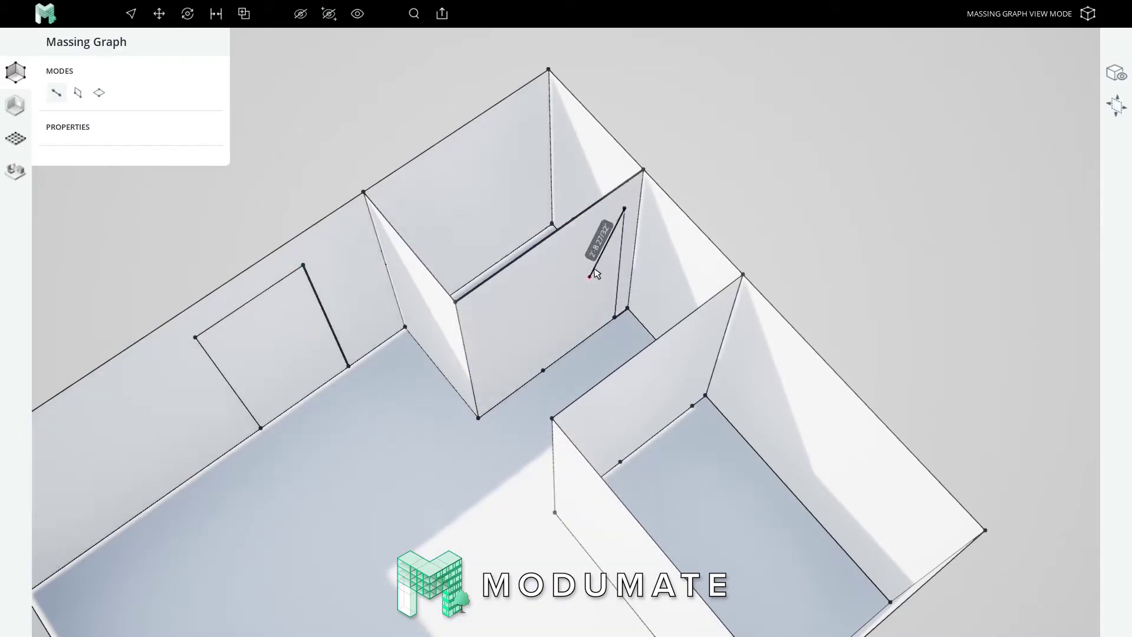
pyautogui.click(538, 270)
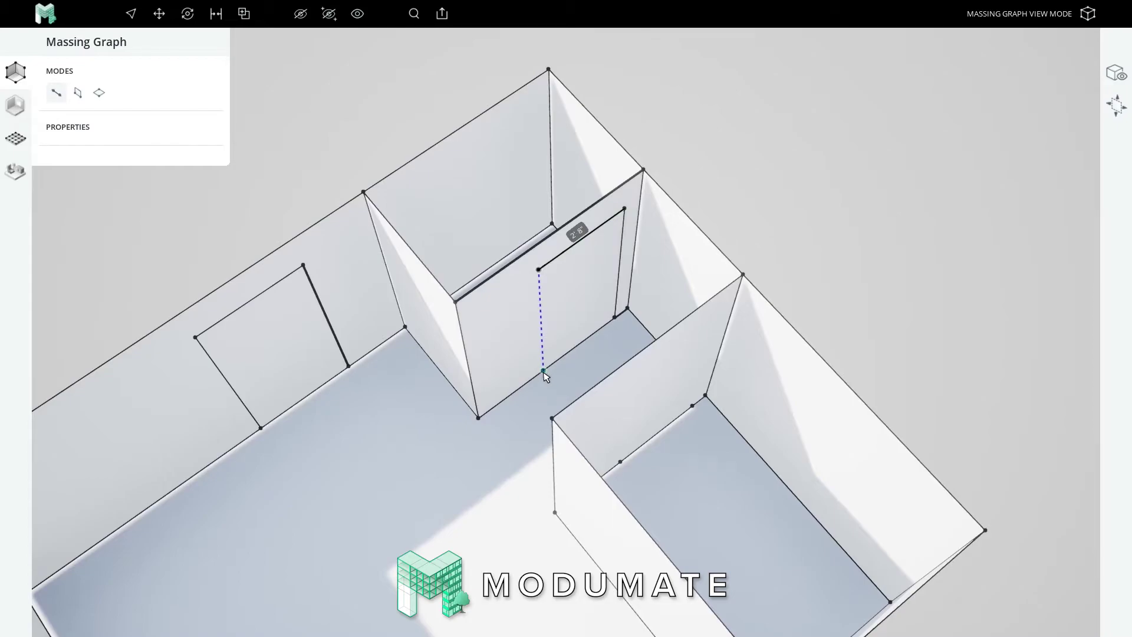
pyautogui.click(543, 371)
pyautogui.click(543, 372)
# Outline a 2'-6" wide doorway on the larger corner room's passage wall, matching the height of the doorway opposite.
pyautogui.moveTo(543, 375); pyautogui.dragTo(594, 317, button='middle')
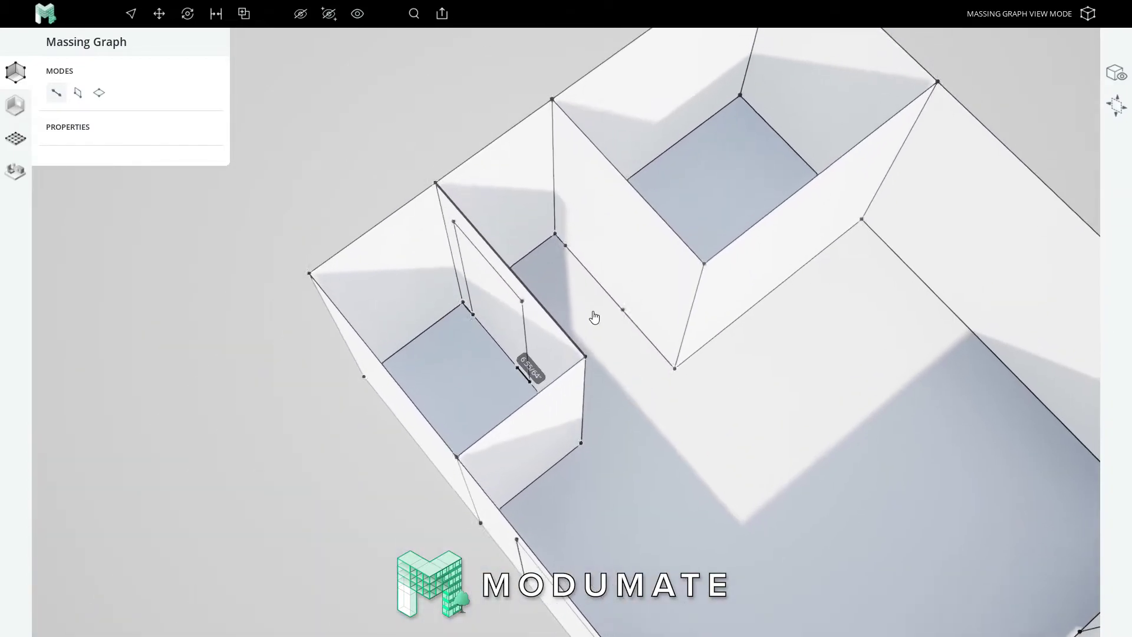
pyautogui.click(566, 246)
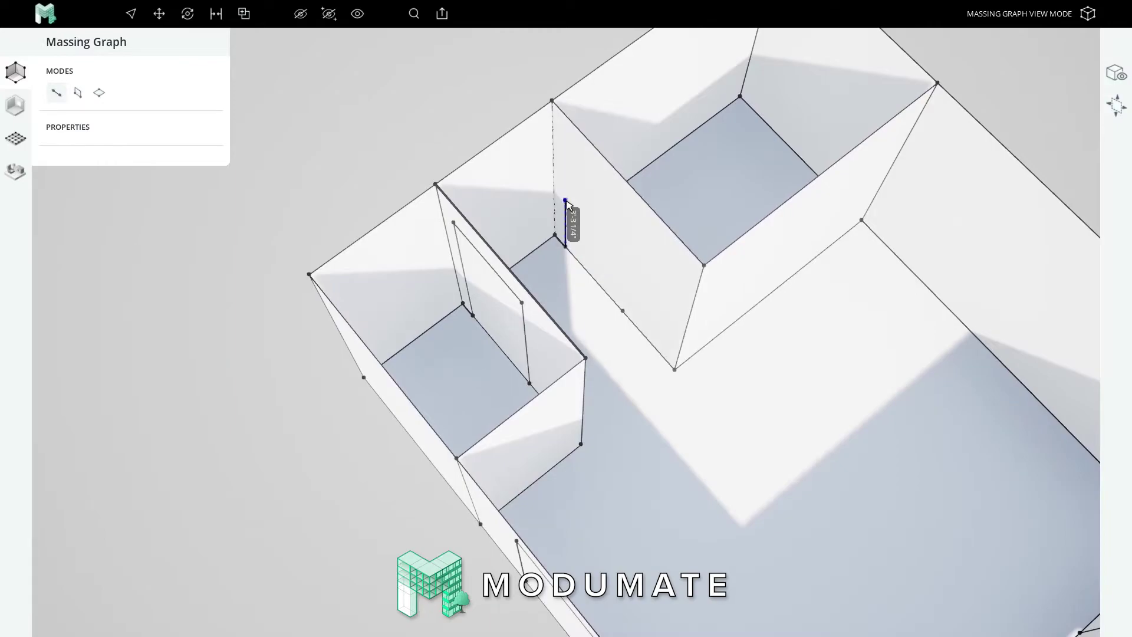
pyautogui.click(454, 226)
pyautogui.click(453, 223)
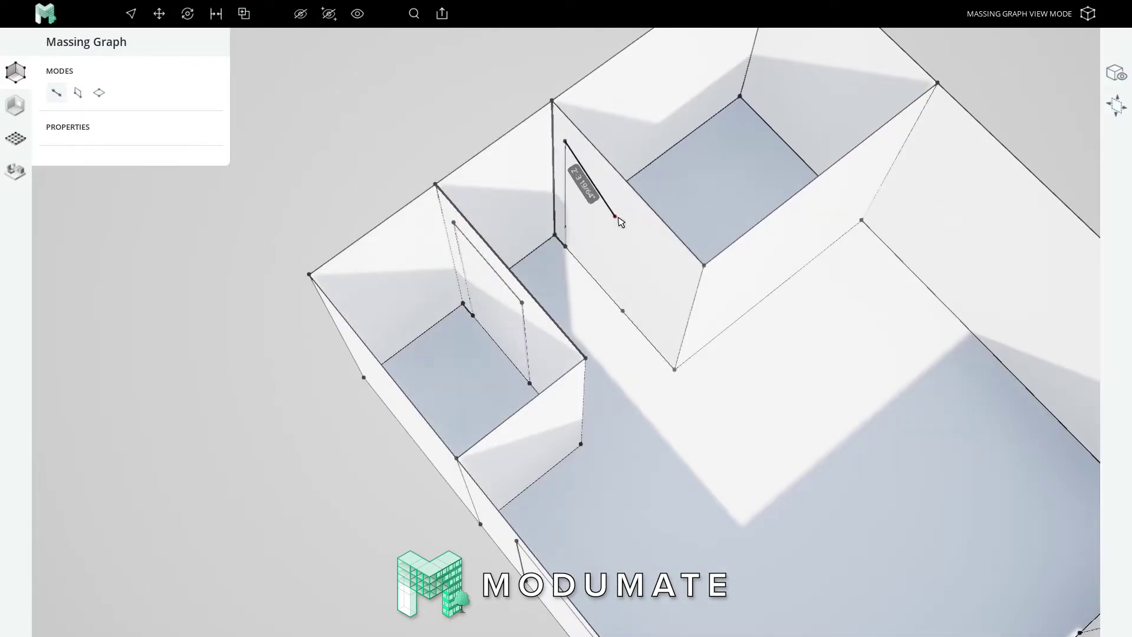
pyautogui.click(647, 271)
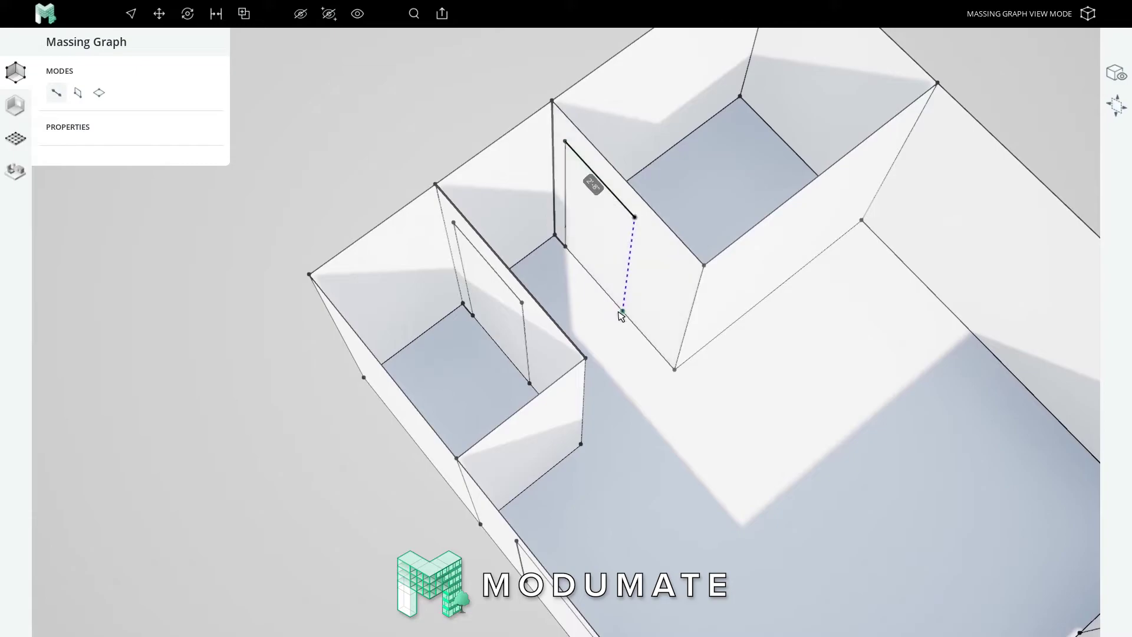
pyautogui.click(620, 312)
pyautogui.scroll(-4, 613, 253)
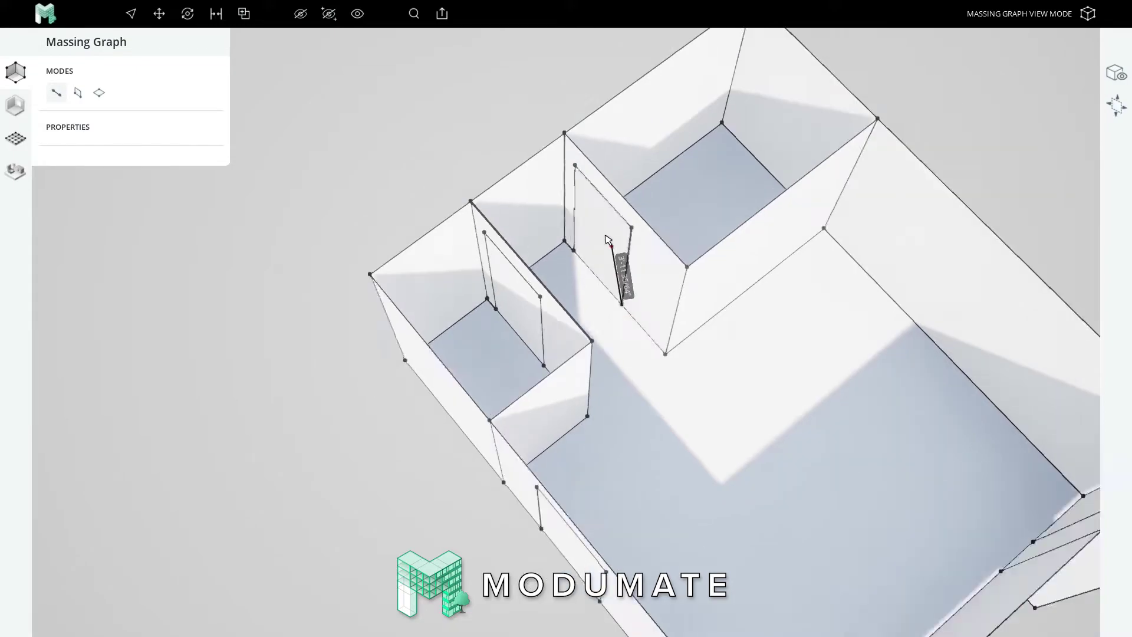
pyautogui.press('Escape')
pyautogui.press('Escape')
# Outline a 6'-0" wide window on the long wall, starting at the doorway's side edge and aligned with the doorway's top.
pyautogui.moveTo(630, 371); pyautogui.dragTo(597, 305, button='right')
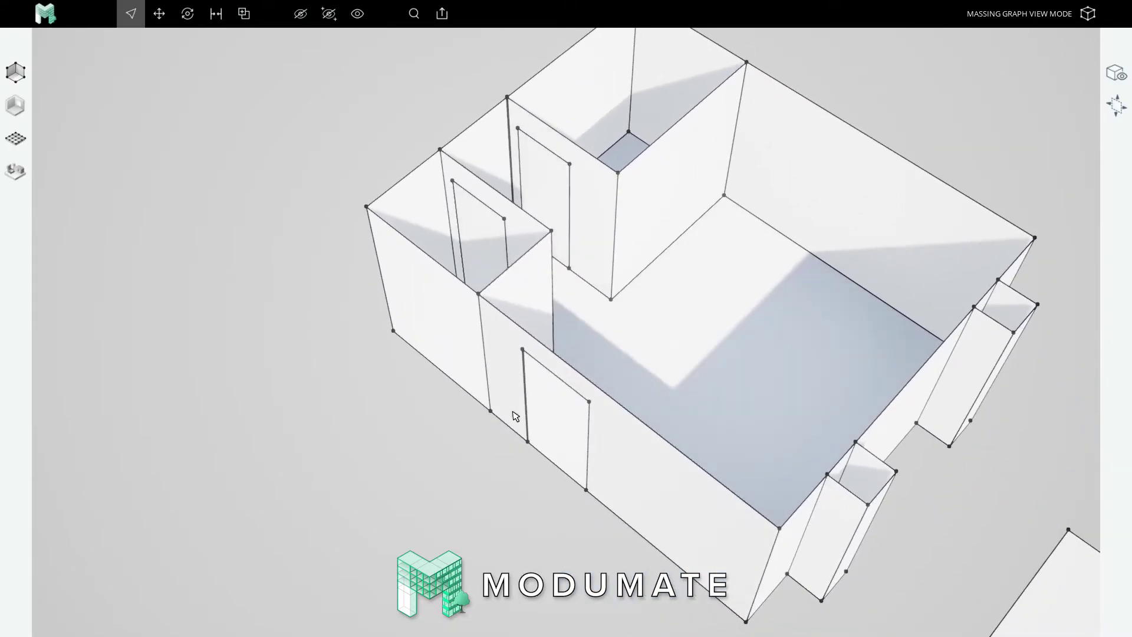
pyautogui.moveTo(632, 394); pyautogui.dragTo(650, 323, button='middle')
pyautogui.moveTo(475, 295); pyautogui.dragTo(588, 389, button='middle')
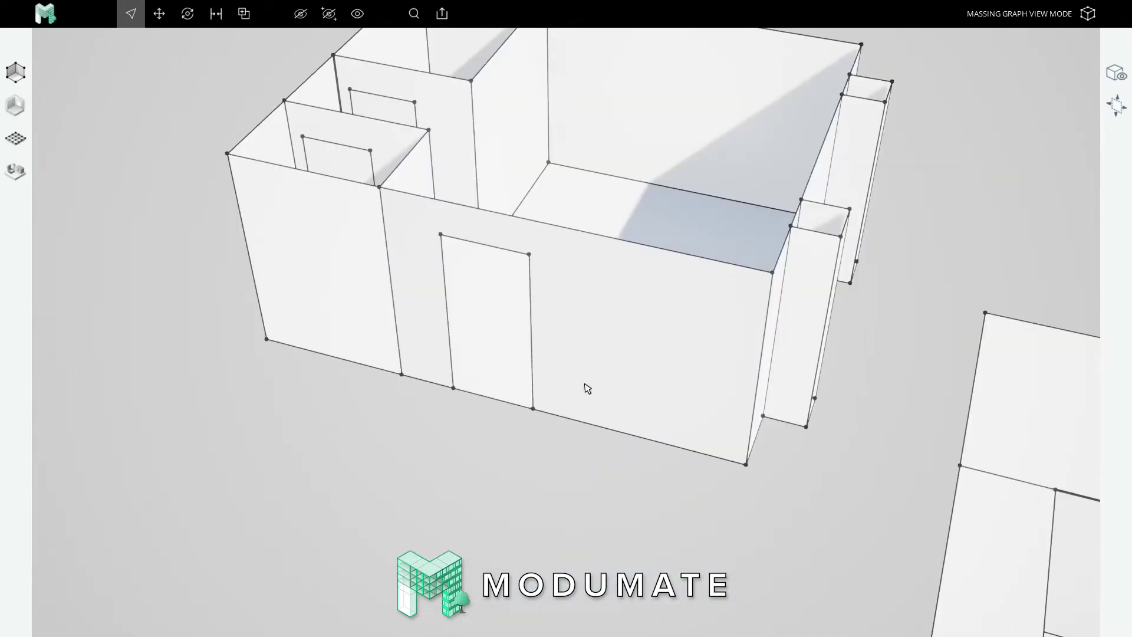
pyautogui.press('l')
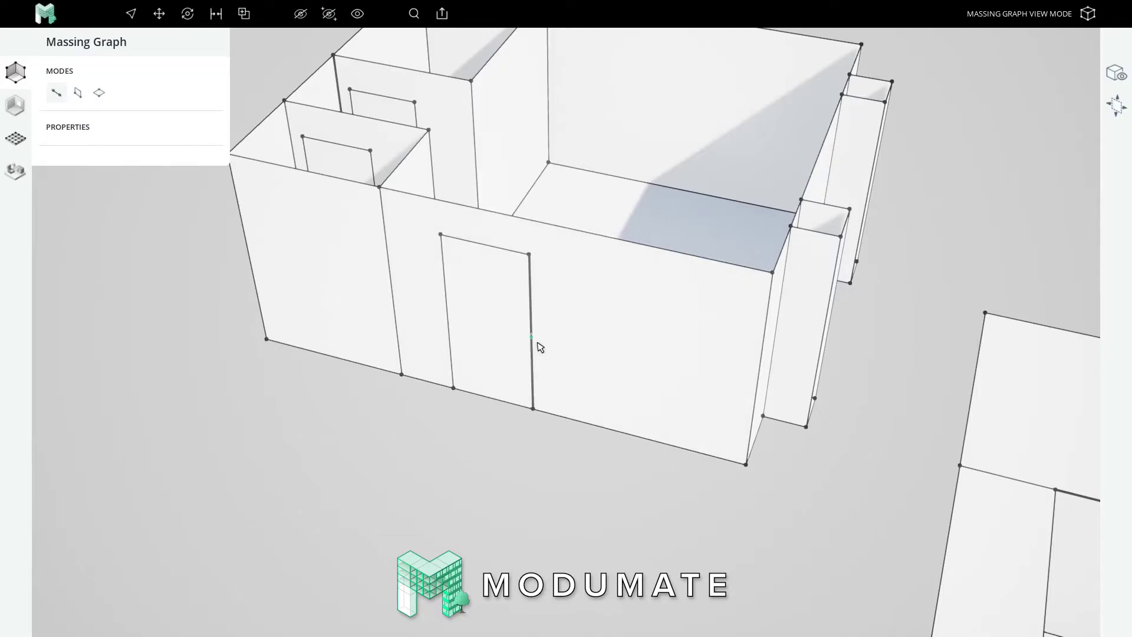
pyautogui.click(535, 409)
pyautogui.write('3')
pyautogui.press('Return')
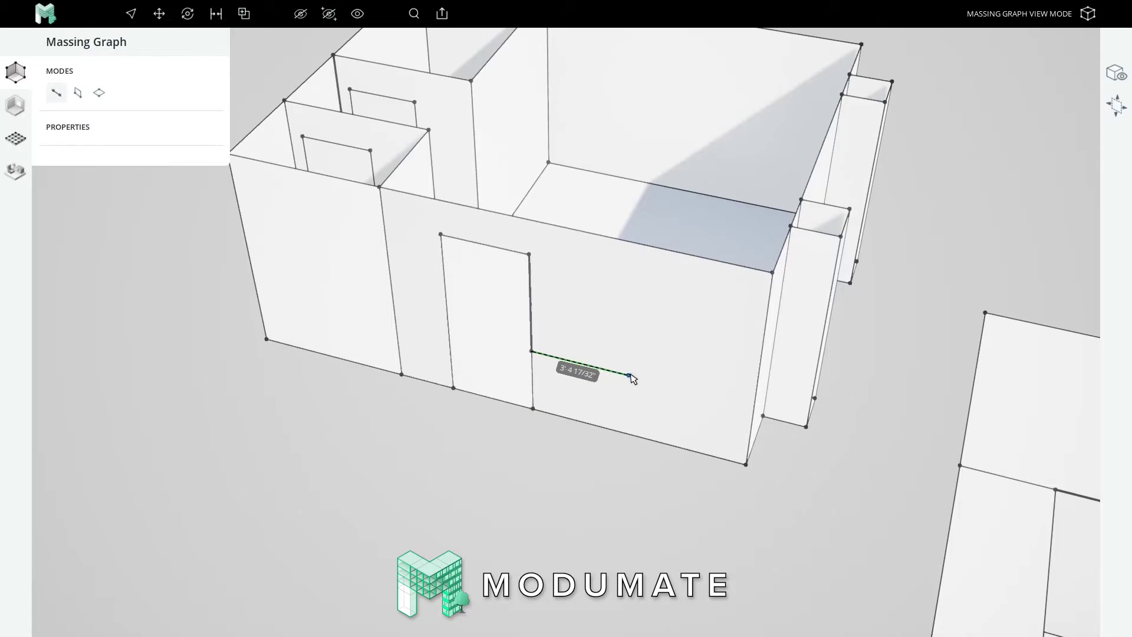
pyautogui.write('60')
pyautogui.press('Return')
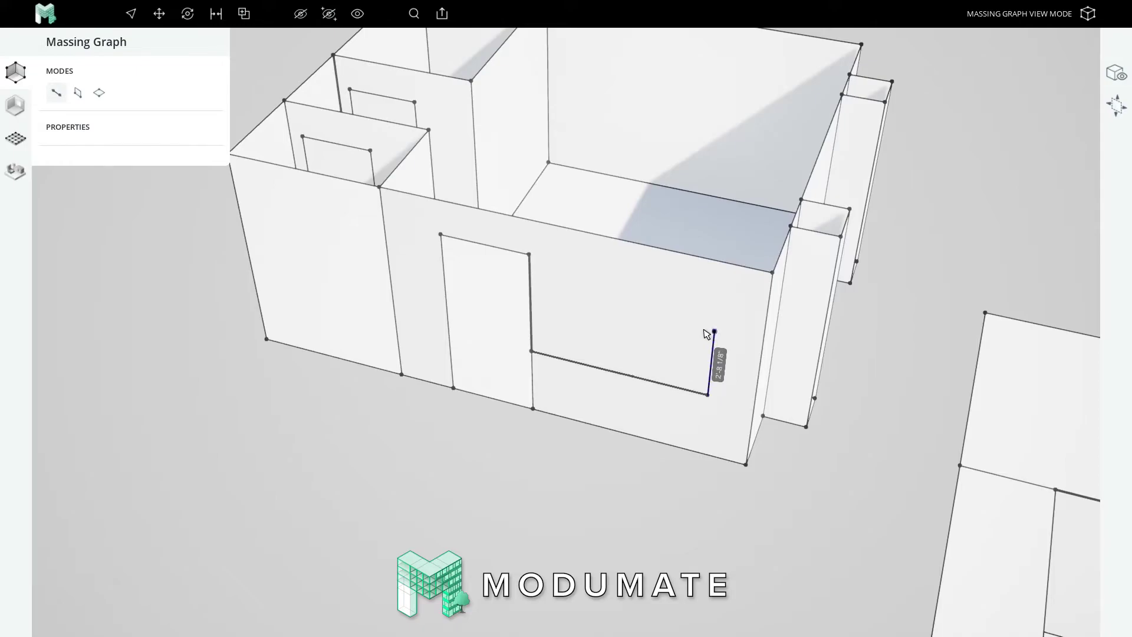
pyautogui.click(717, 297)
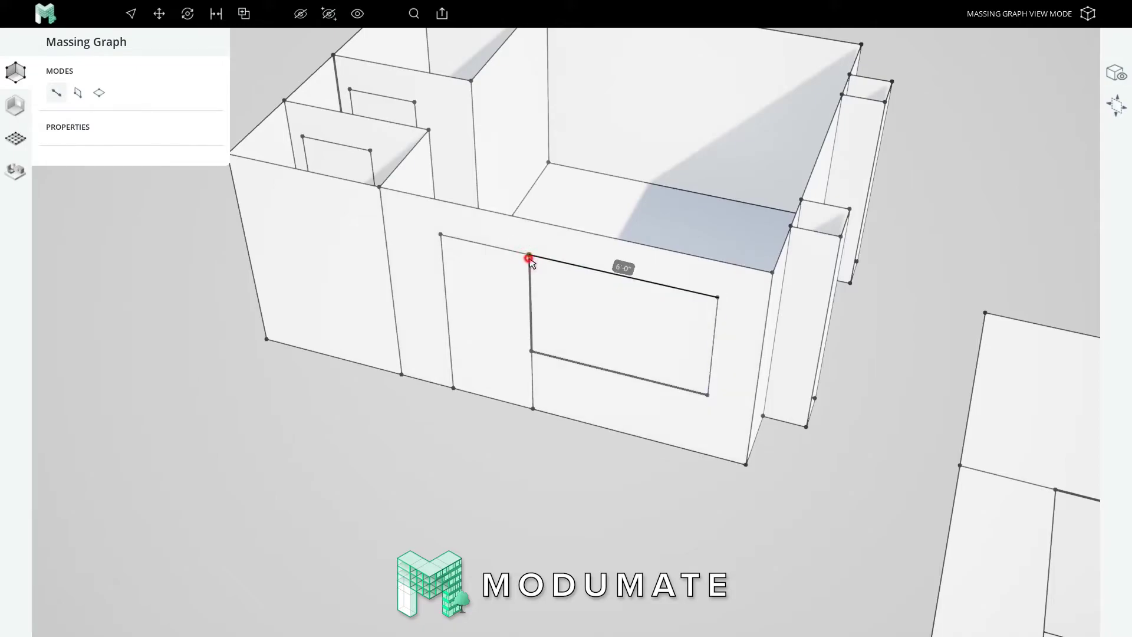
pyautogui.click(529, 258)
# Divide the long wall's window outline into two equal halves with a vertical line between its top and sill midpoints.
pyautogui.click(620, 276)
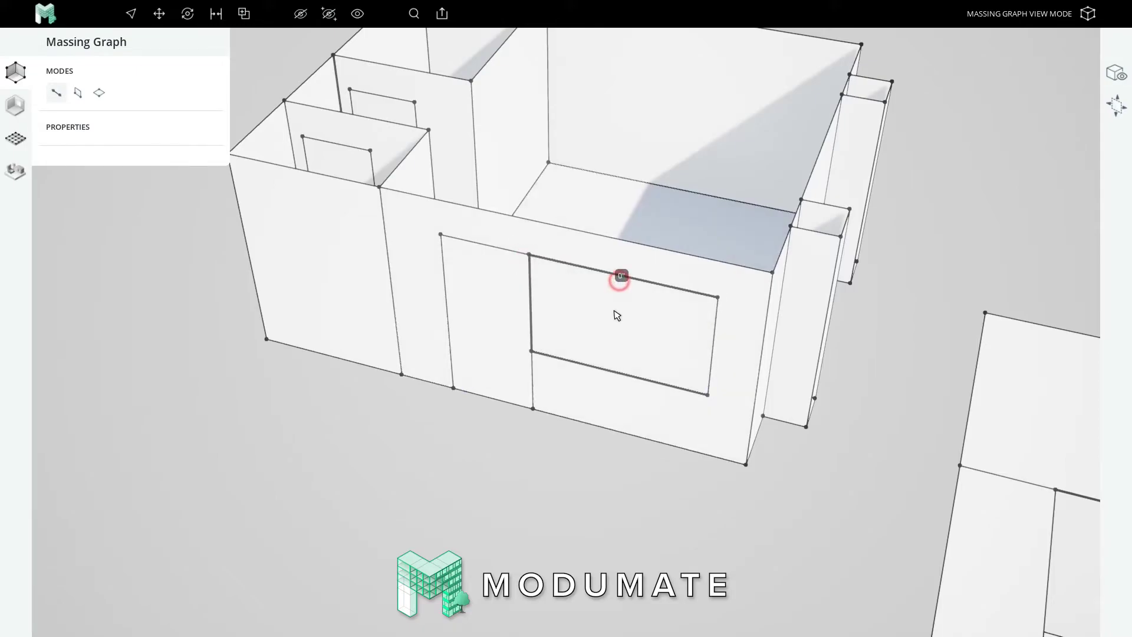
pyautogui.click(619, 373)
pyautogui.click(619, 372)
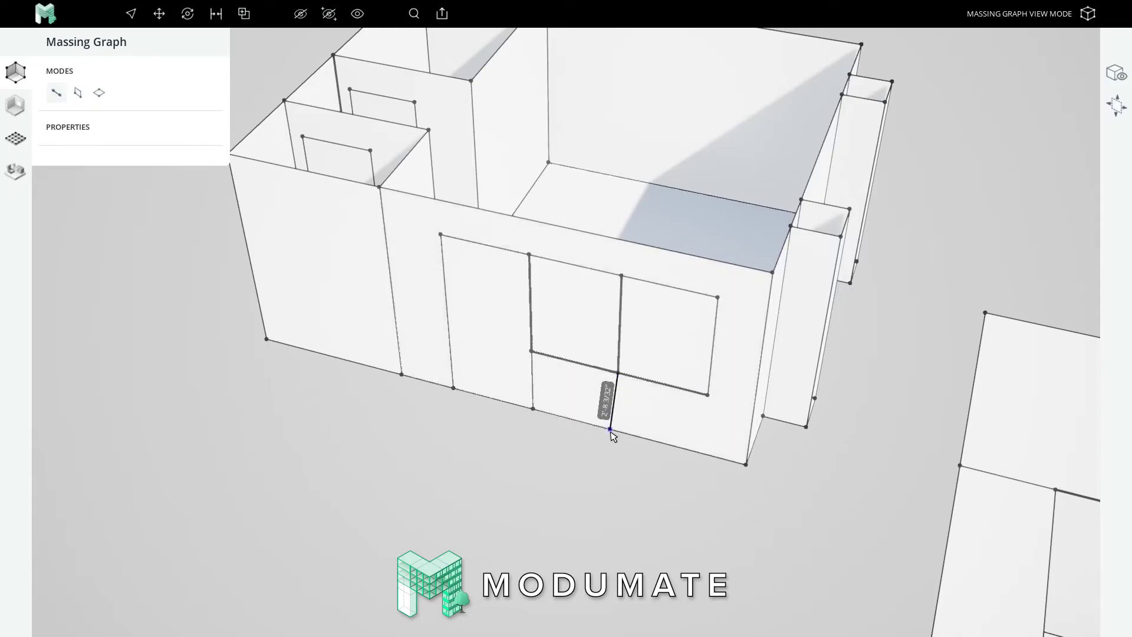
pyautogui.press('Escape')
# Between the two bump-outs, draw a 1'-0" vertical edge from the wall's base midpoint, then a 3'-0" horizontal sill edge toward the doorway wall.
pyautogui.moveTo(721, 376); pyautogui.dragTo(581, 375, button='middle')
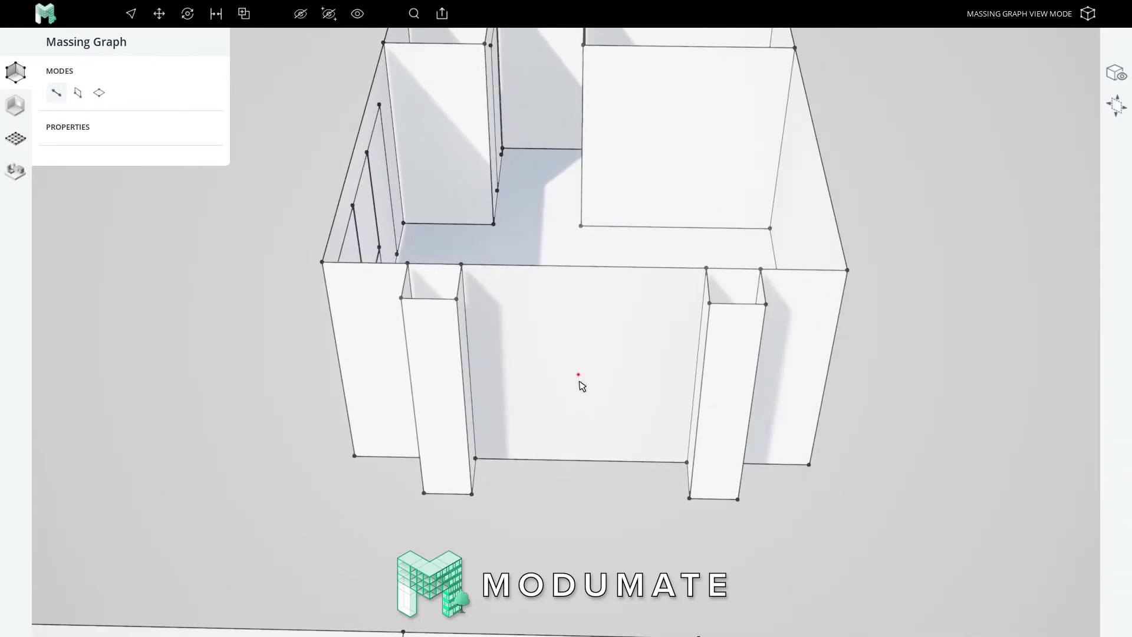
pyautogui.click(581, 460)
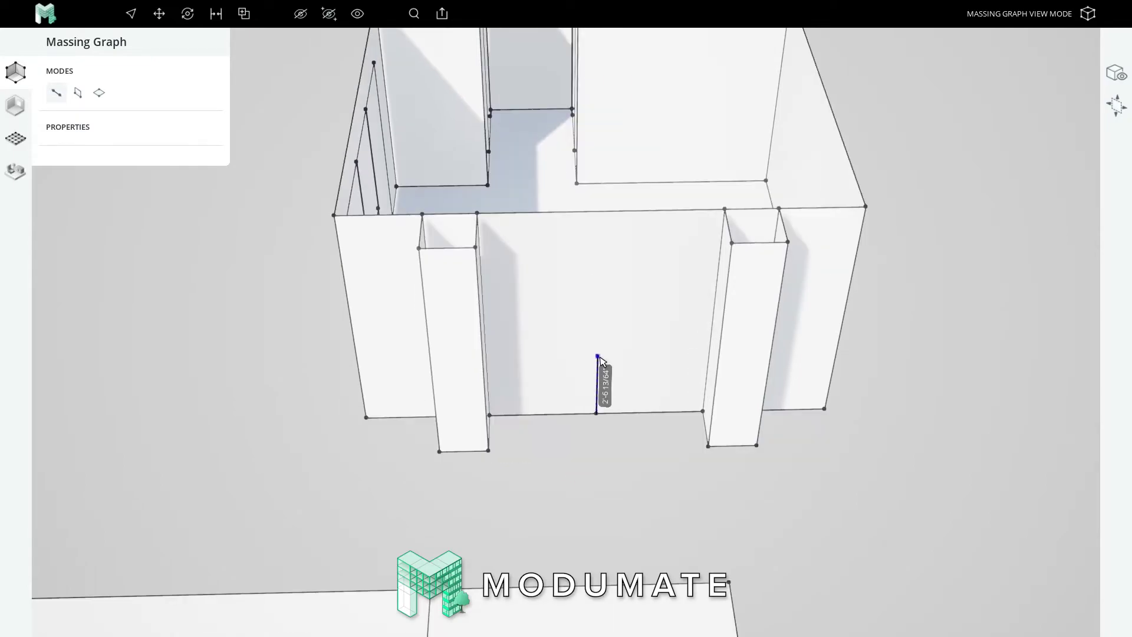
pyautogui.write("1'-9 ")
pyautogui.write('1')
pyautogui.press('Return')
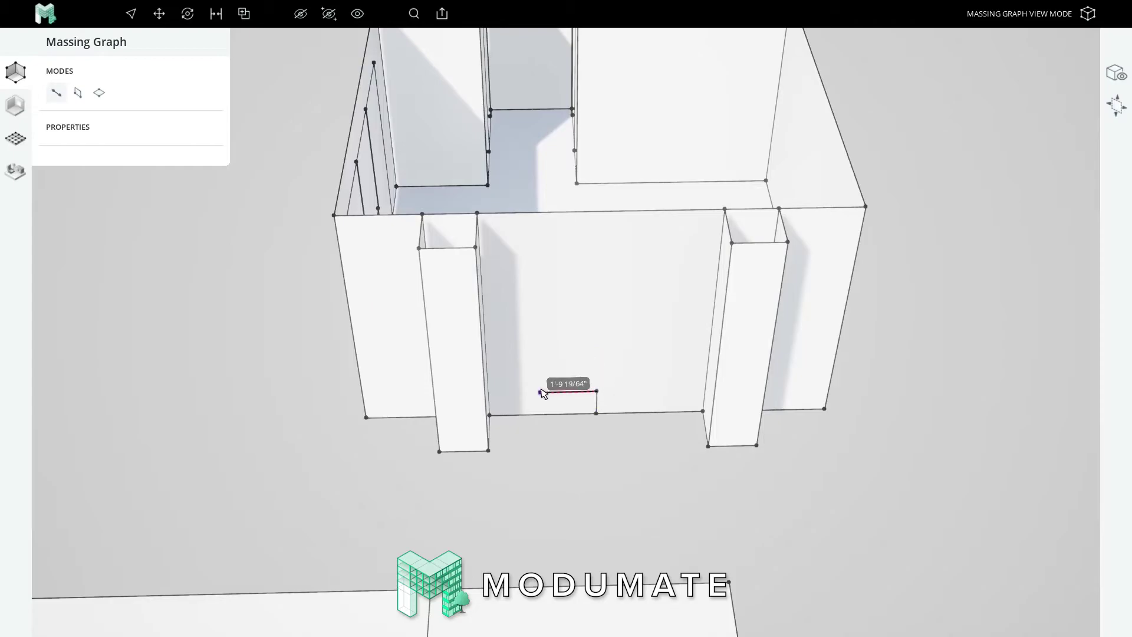
pyautogui.write("3'")
pyautogui.press('Return')
# Complete the window outline between the bump-outs with a 5'-8" side, a 6'-0" top edge, and the remaining side and sill.
pyautogui.moveTo(499, 324); pyautogui.dragTo(559, 313, button='middle')
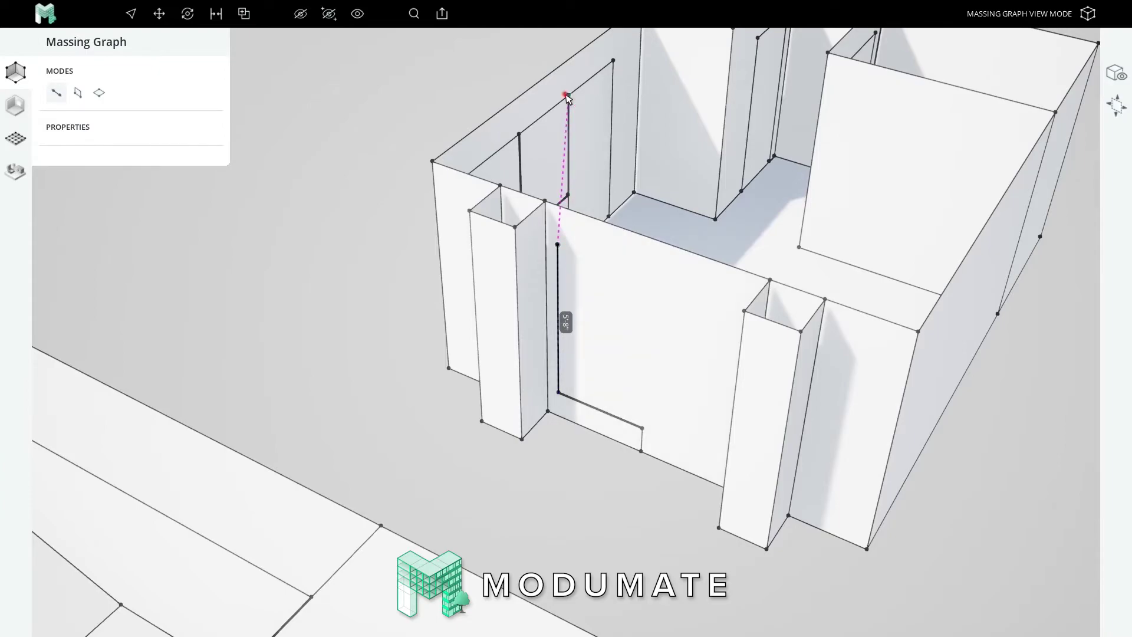
pyautogui.click(590, 154)
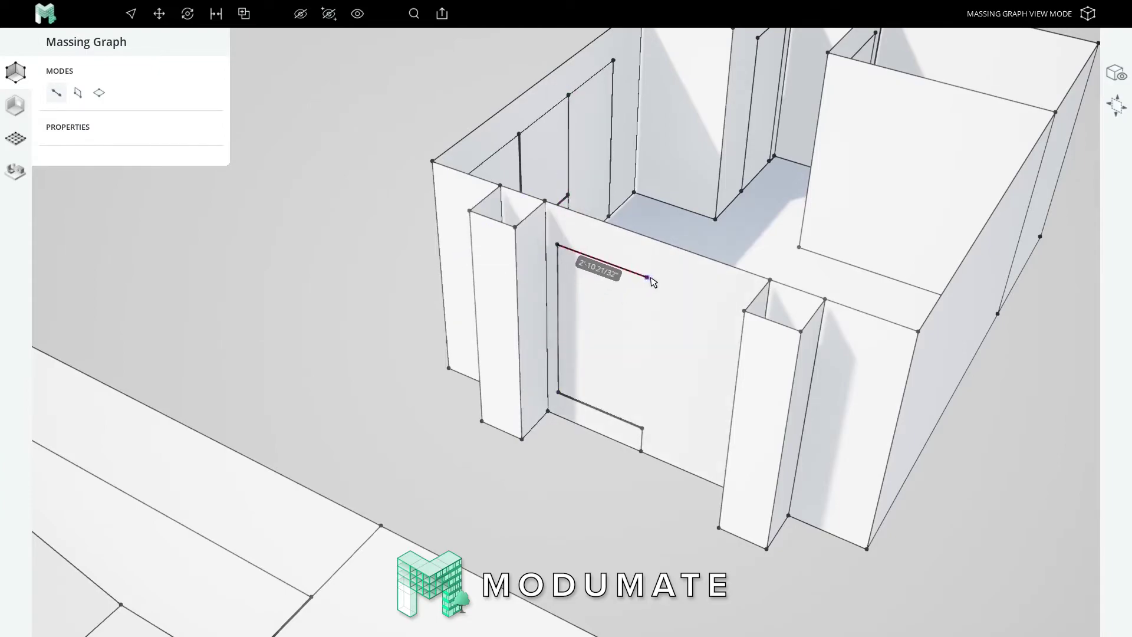
pyautogui.moveTo(653, 281); pyautogui.dragTo(570, 274, button='right')
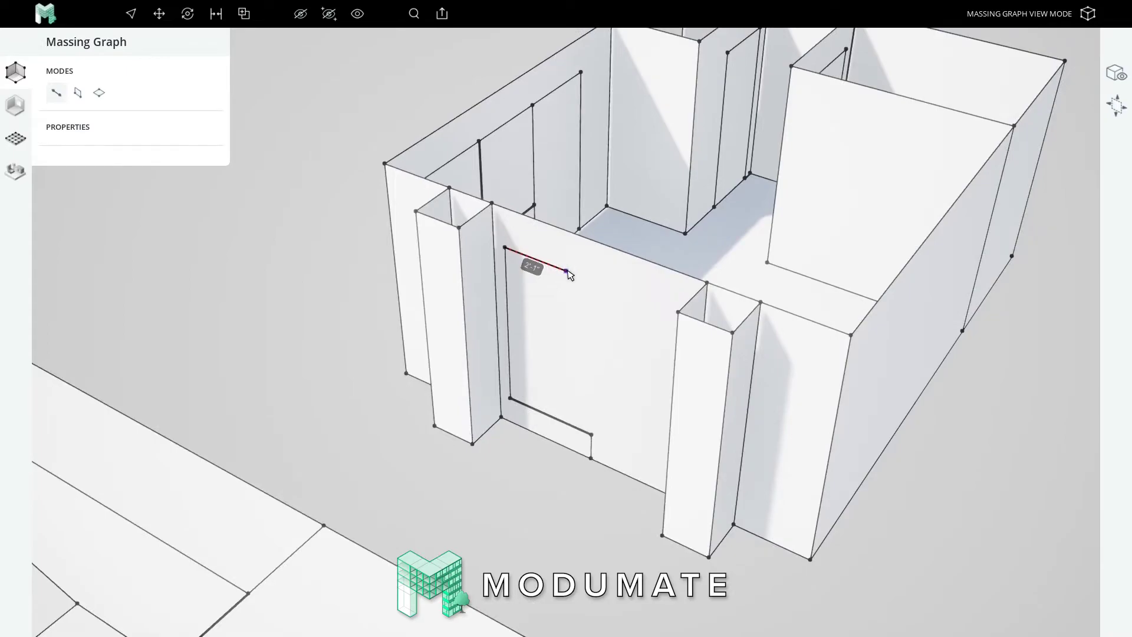
pyautogui.write('6')
pyautogui.press('Return')
pyautogui.moveTo(569, 275); pyautogui.dragTo(634, 314, button='right')
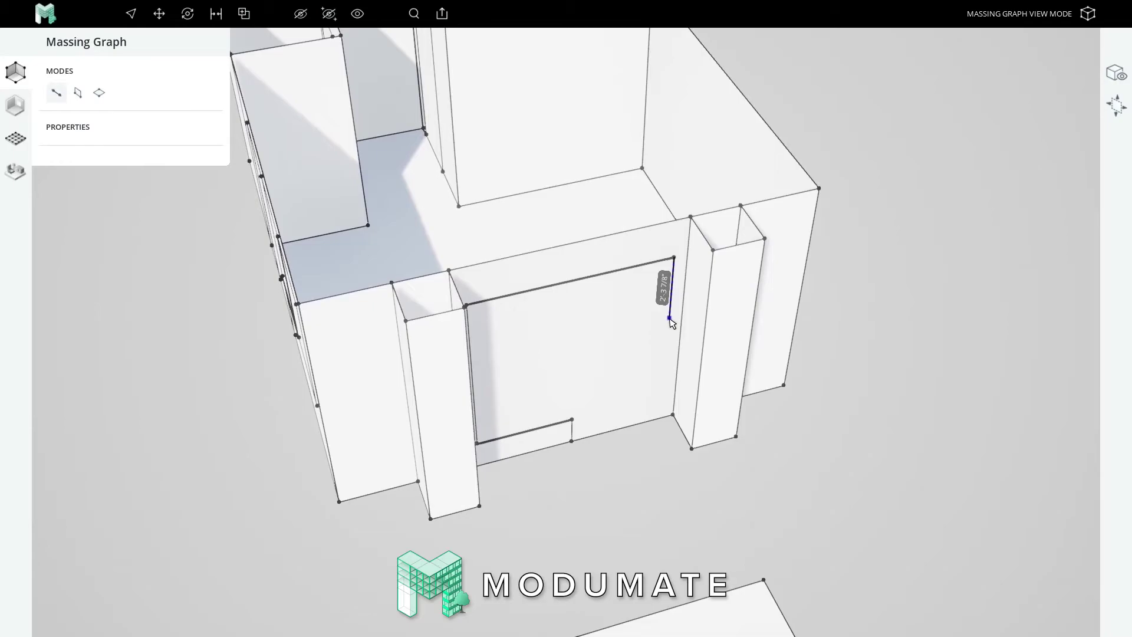
pyautogui.click(572, 420)
pyautogui.click(571, 420)
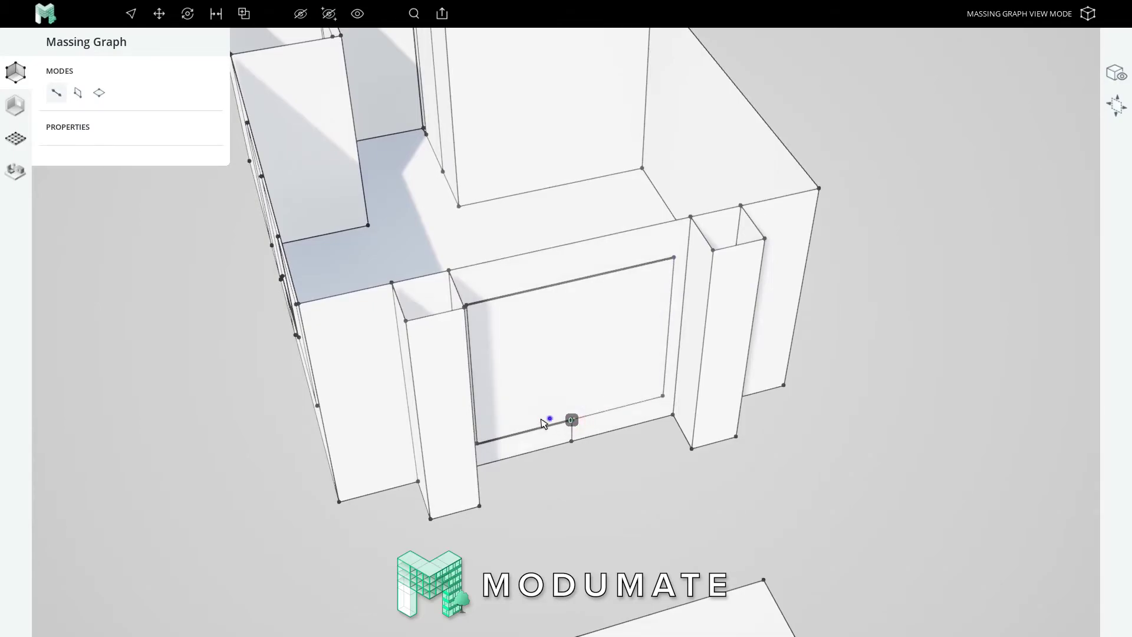
# Split the window between the bump-outs into two halves with a vertical edge from the sill's midpoint to the top edge.
pyautogui.moveTo(550, 419); pyautogui.dragTo(558, 378, button='middle')
pyautogui.click(570, 243)
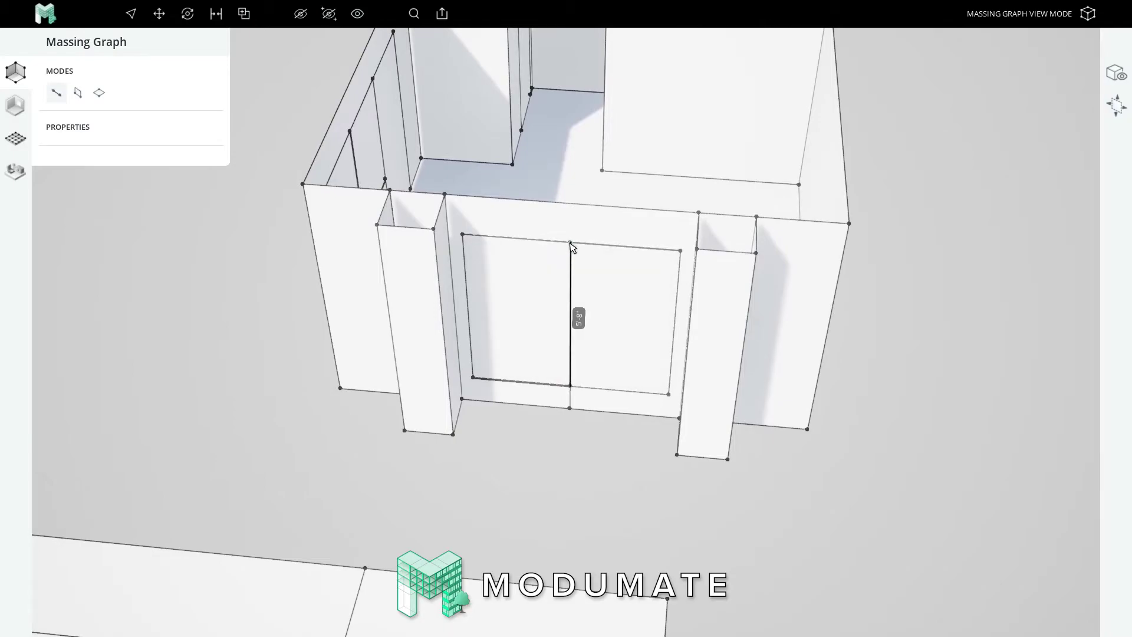
pyautogui.press('Escape')
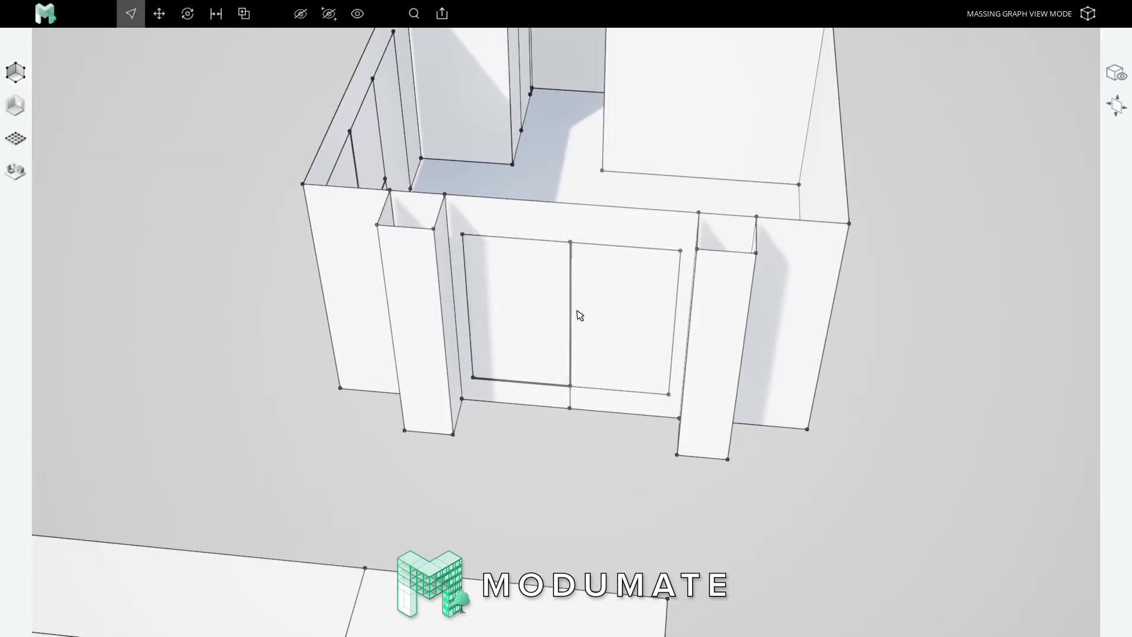
# Delete the short vertical construction edge between the window sill and the base of the wall.
pyautogui.scroll(10, 571, 386)
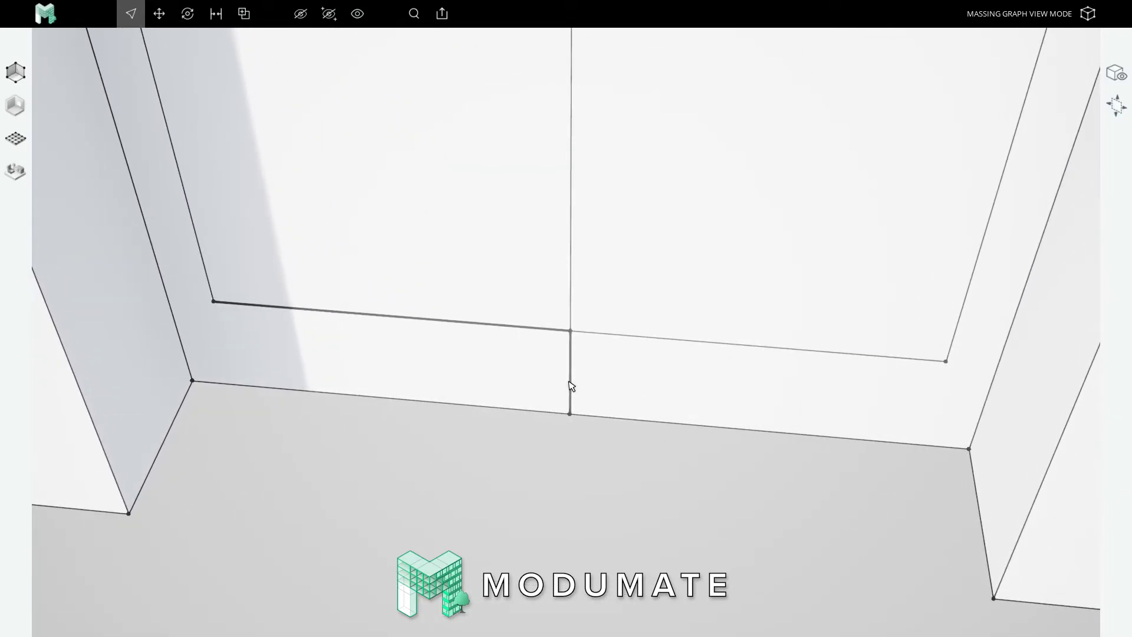
pyautogui.scroll(-3, 571, 386)
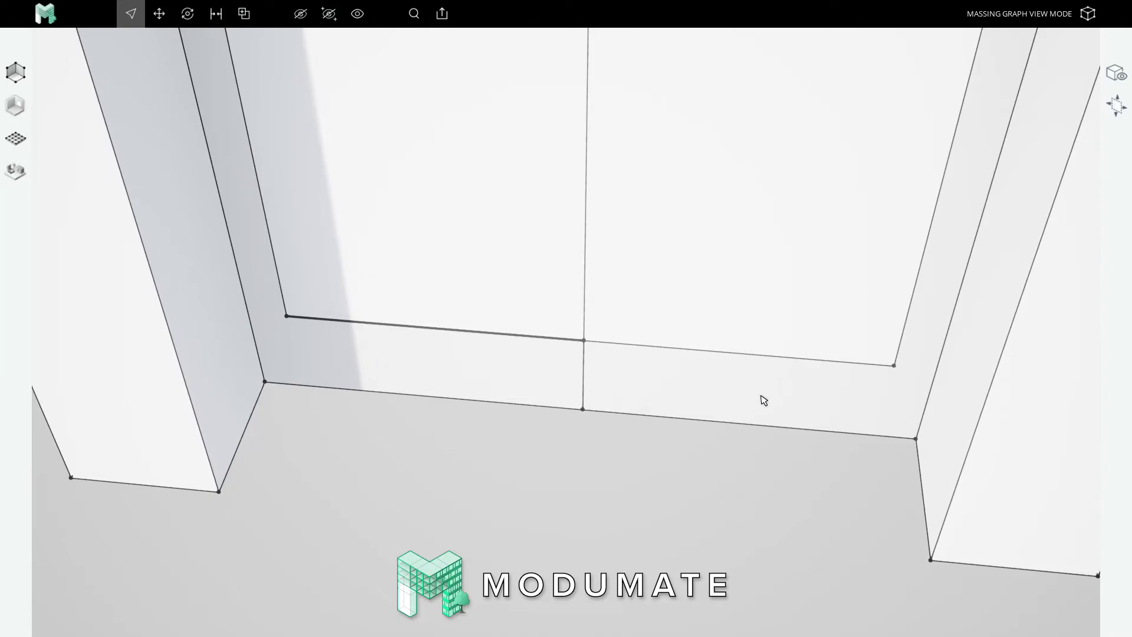
pyautogui.click(583, 382)
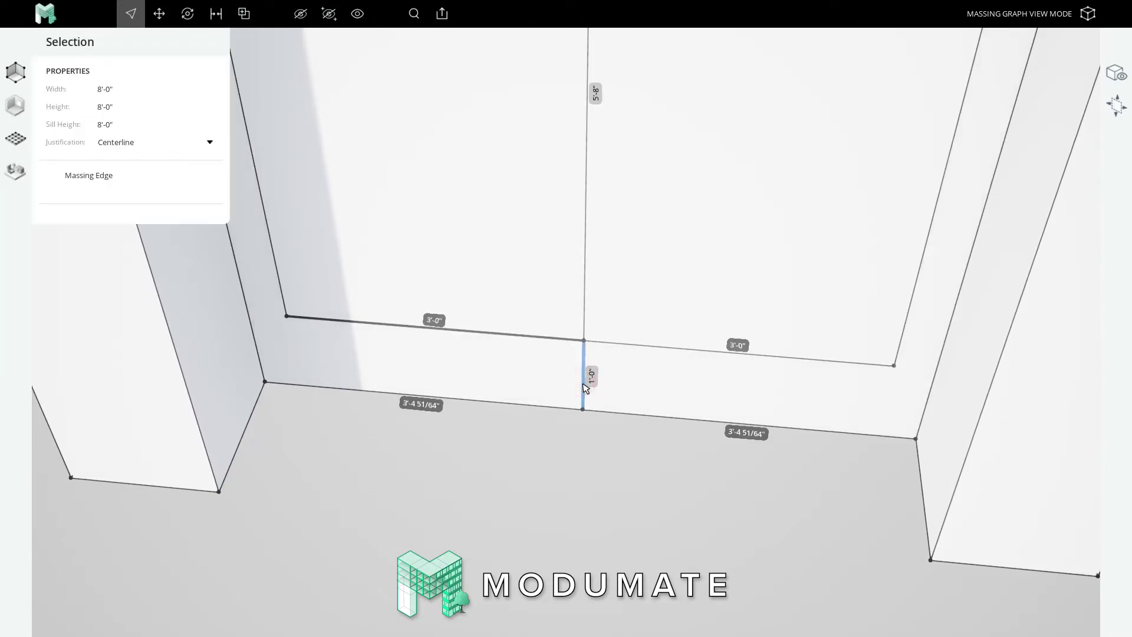
pyautogui.press('Escape')
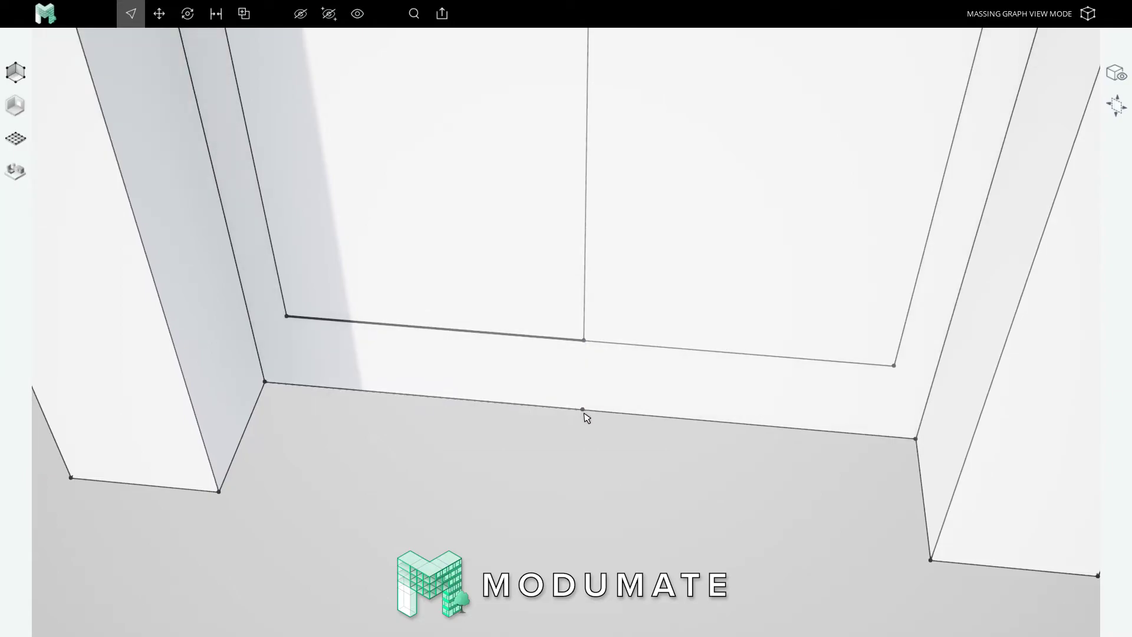
# Join the two collinear base edges between the bump-outs into a single edge, removing their leftover midpoint.
pyautogui.click(583, 412)
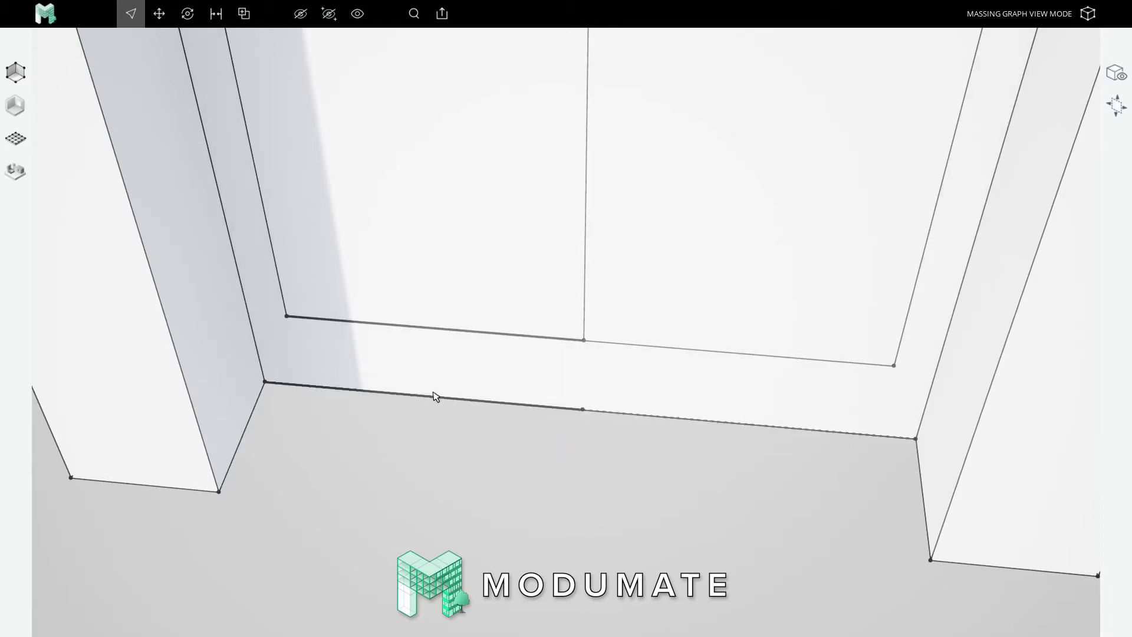
pyautogui.press('d')
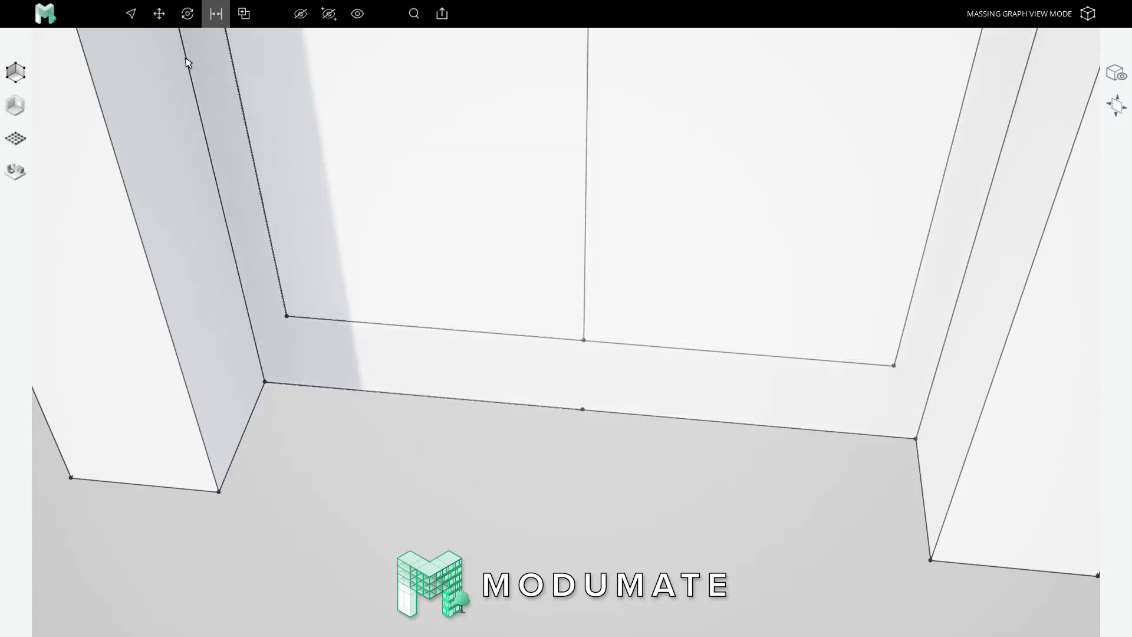
pyautogui.click(522, 409)
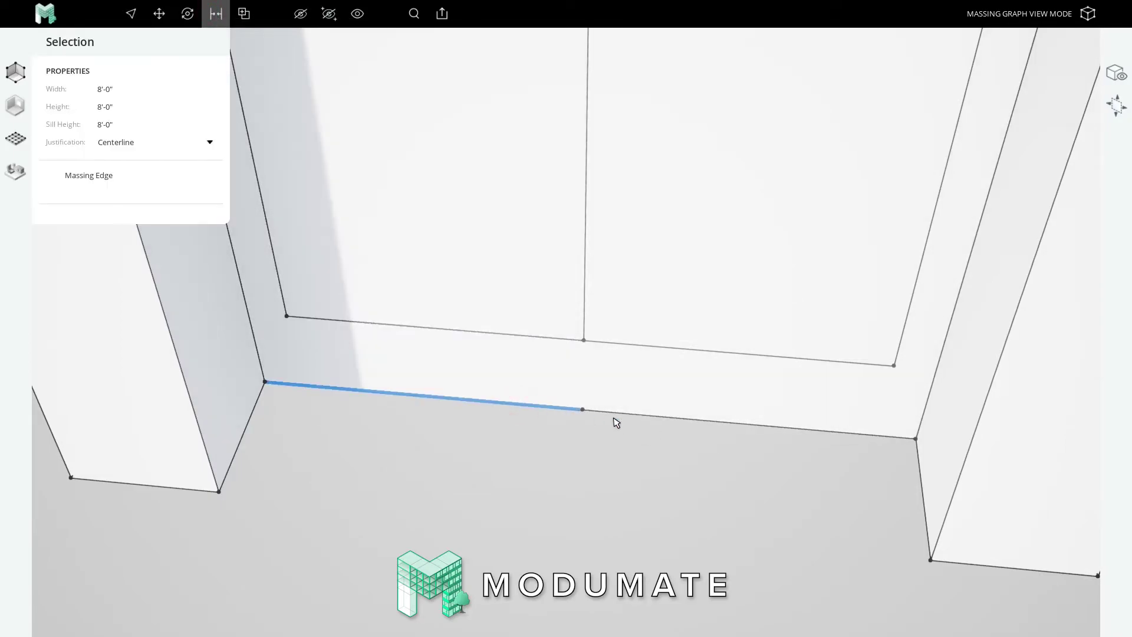
pyautogui.keyDown('shift'); pyautogui.click(635, 420); pyautogui.keyUp('shift')
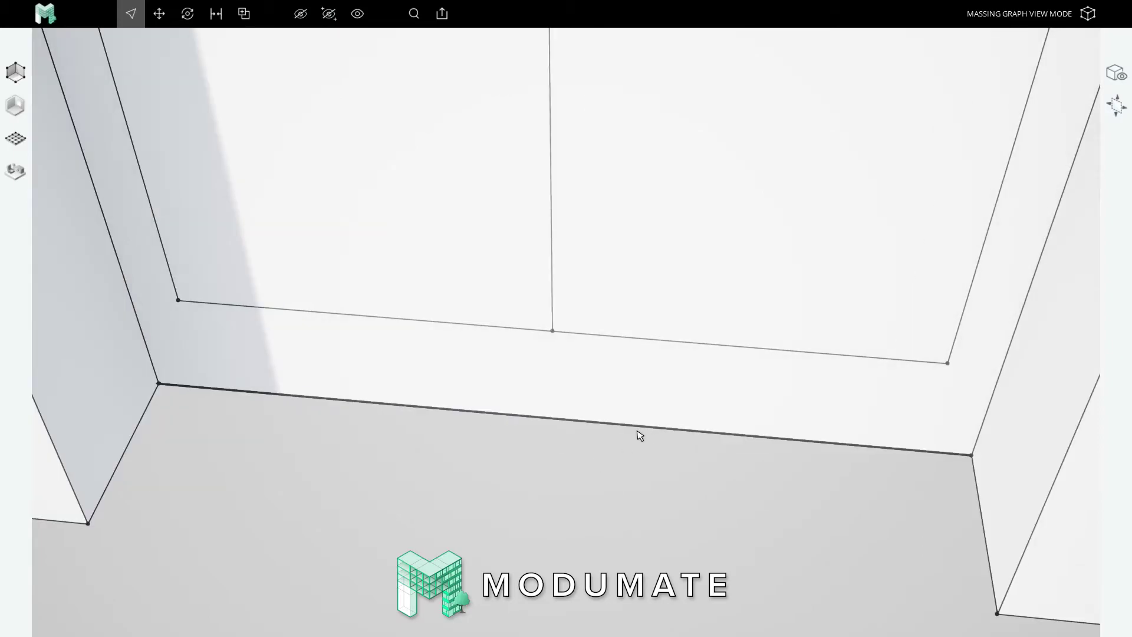
# Close the tops of the main room and both smaller rooms by retracing the top edges of the two parallel interior walls.
pyautogui.scroll(-6, 555, 445)
pyautogui.moveTo(556, 445); pyautogui.dragTo(601, 326, button='middle')
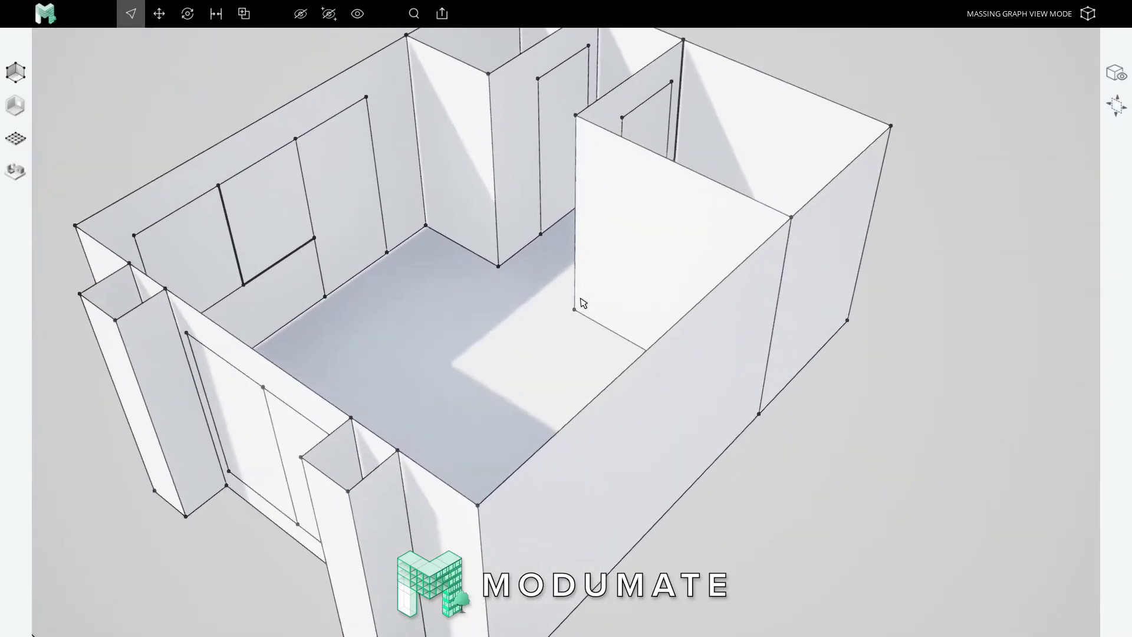
pyautogui.scroll(-4, 558, 331)
pyautogui.scroll(2, 501, 356)
pyautogui.scroll(-2, 521, 336)
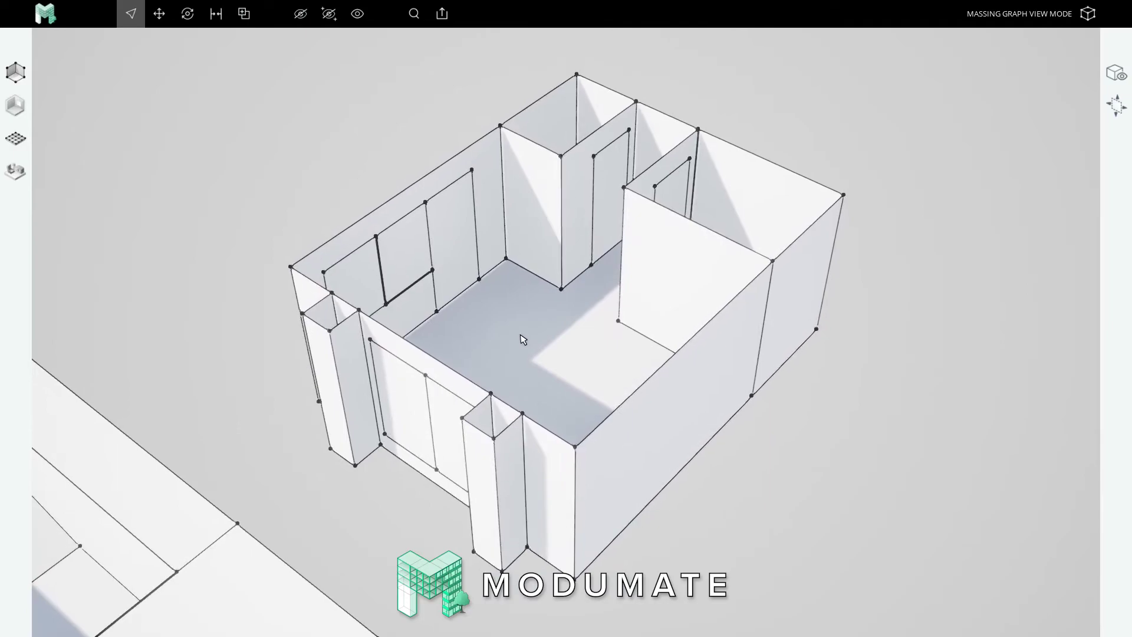
pyautogui.press('l')
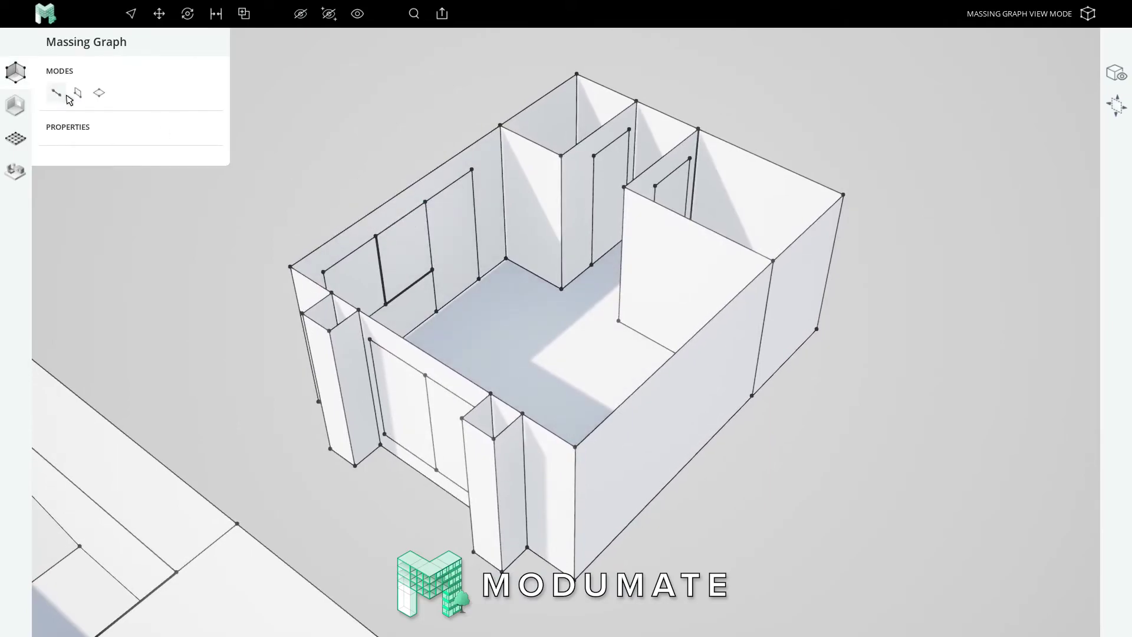
pyautogui.click(635, 101)
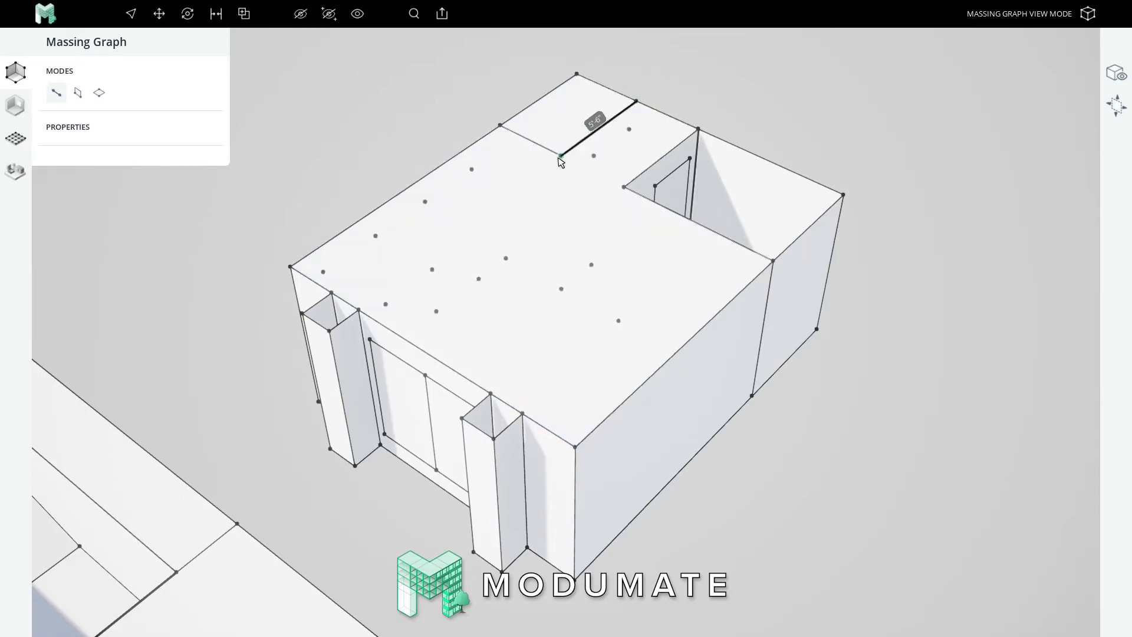
pyautogui.click(560, 157)
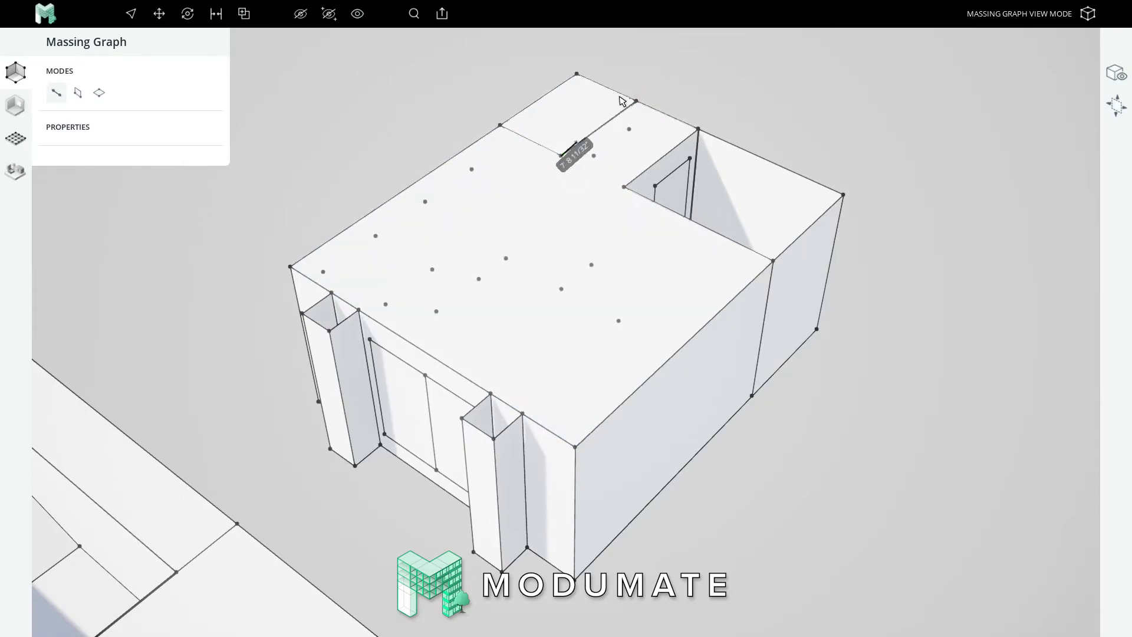
pyautogui.press('Escape')
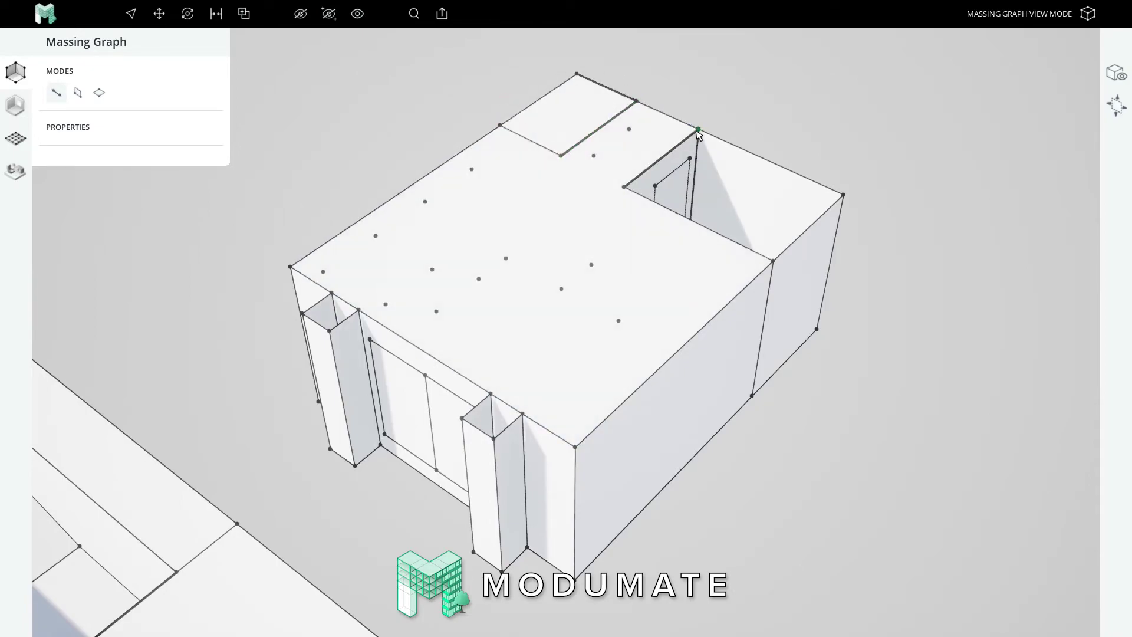
pyautogui.click(698, 129)
pyautogui.click(624, 187)
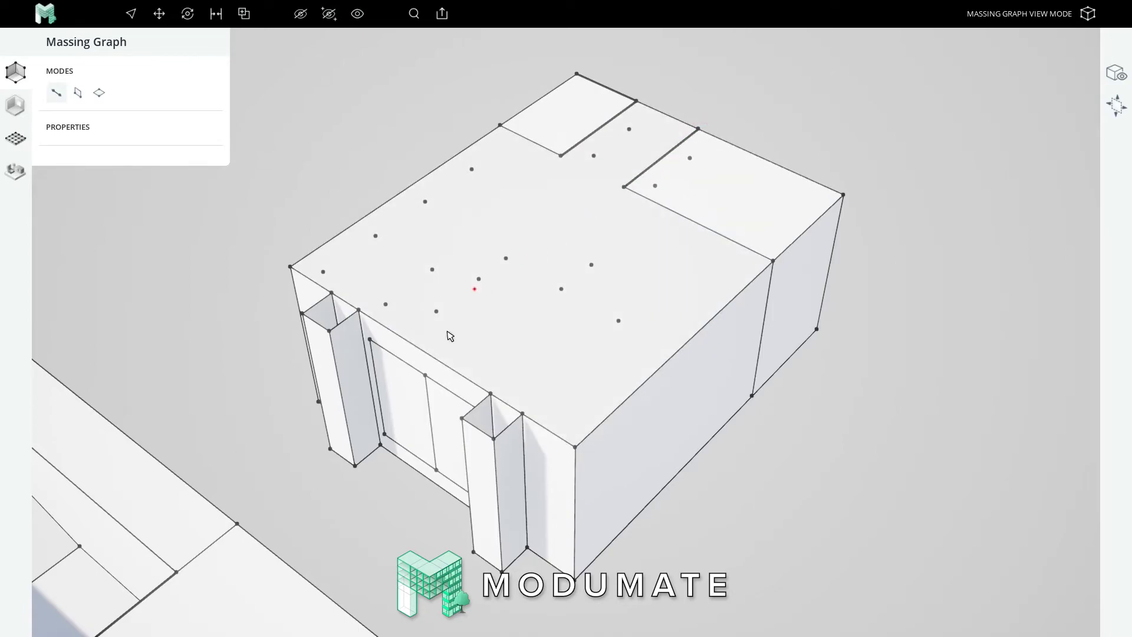
# Close the tops of the two wall bump-outs by retracing the wall edge where each one meets the building.
pyautogui.click(490, 393)
pyautogui.click(523, 414)
pyautogui.click(331, 293)
pyautogui.click(358, 309)
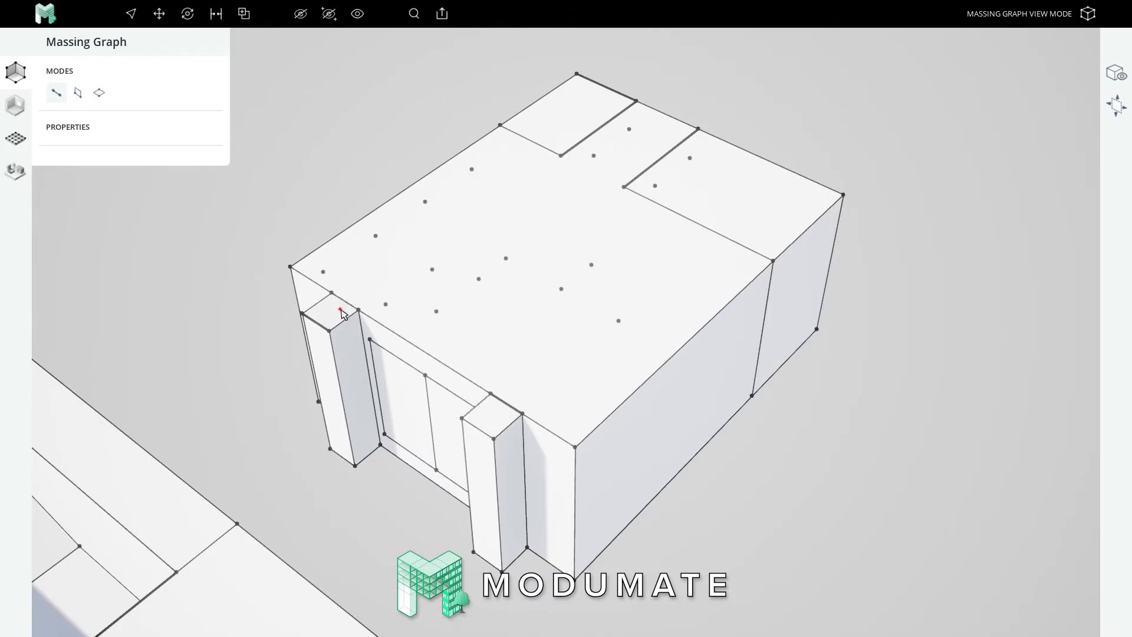
# Draw a 2'-0" guide edge outward from the building's back corner and a 19'-6" overhang edge parallel to the wall, extended by 1'.
pyautogui.click(575, 75)
pyautogui.click(544, 60)
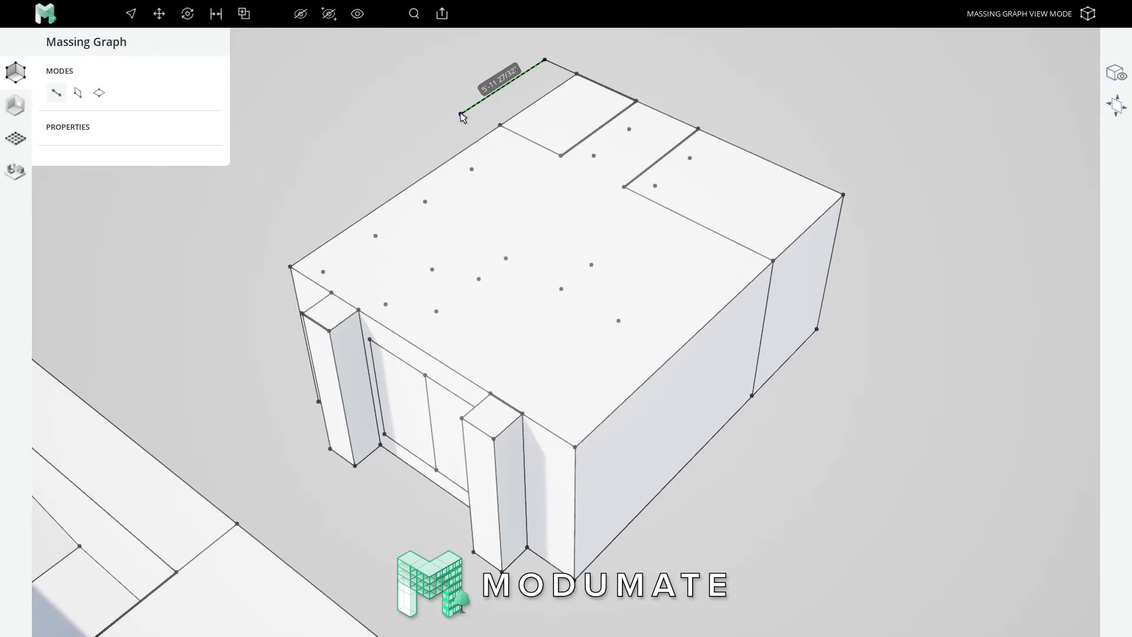
pyautogui.click(228, 265)
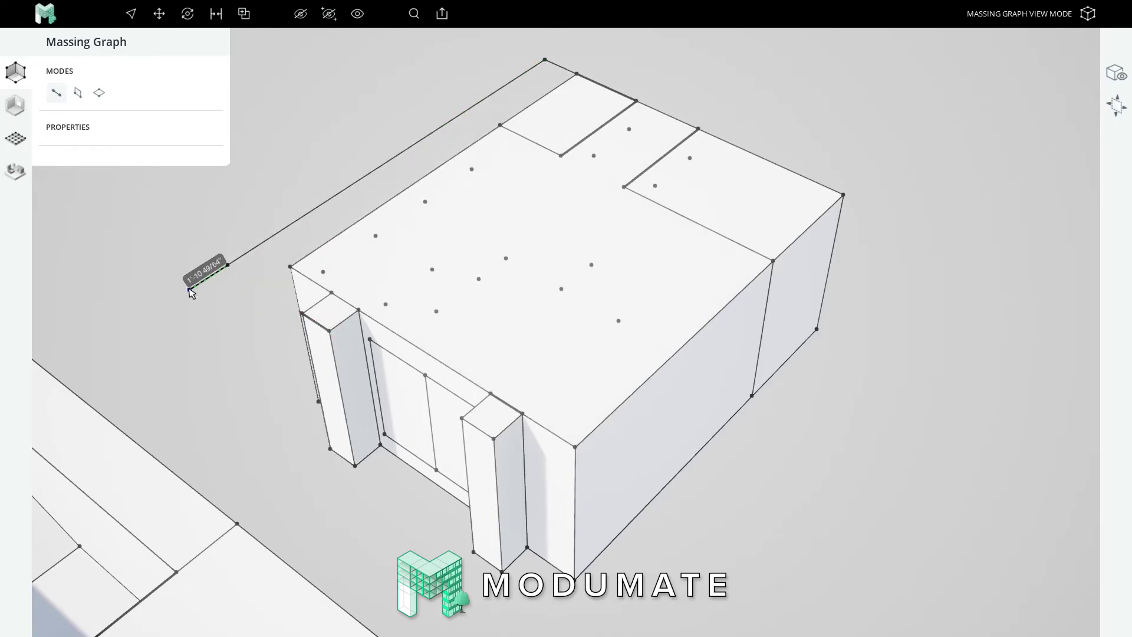
pyautogui.write('1')
pyautogui.press('Return')
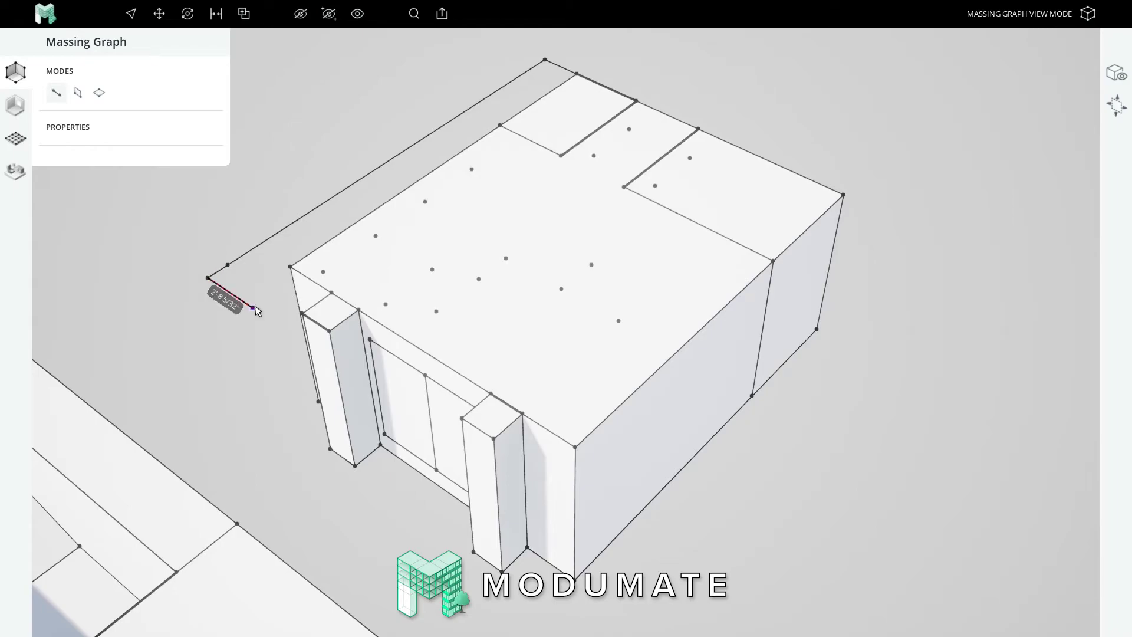
# Draw the overhang's front edge past the bump-outs in line with the building, and extend it by 2'.
pyautogui.click(576, 453)
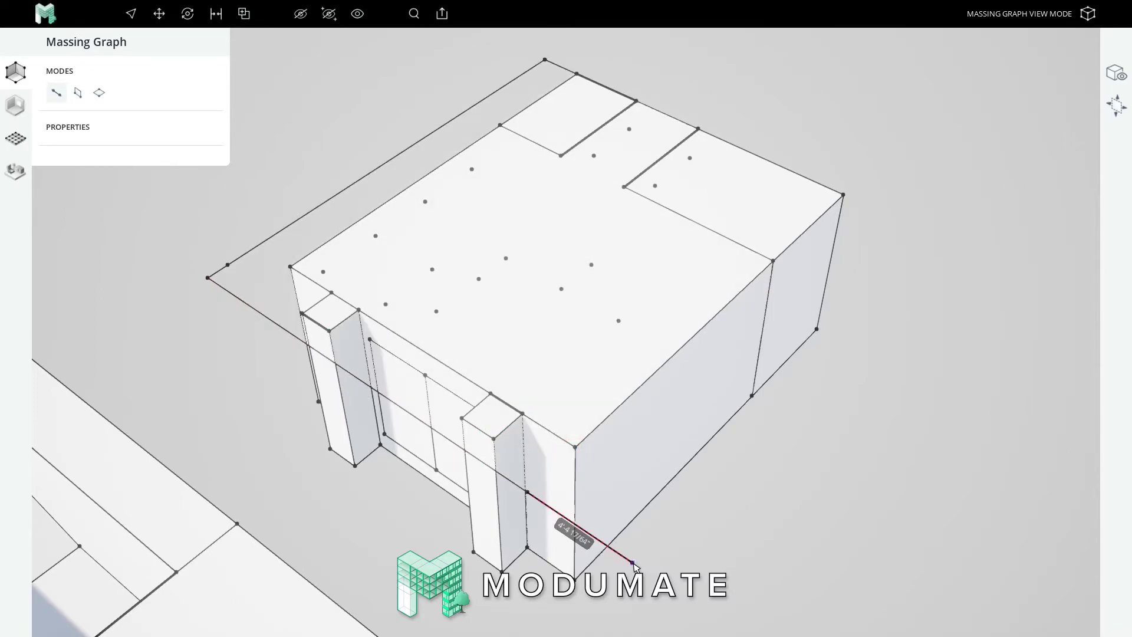
pyautogui.write("2'")
pyautogui.press('Return')
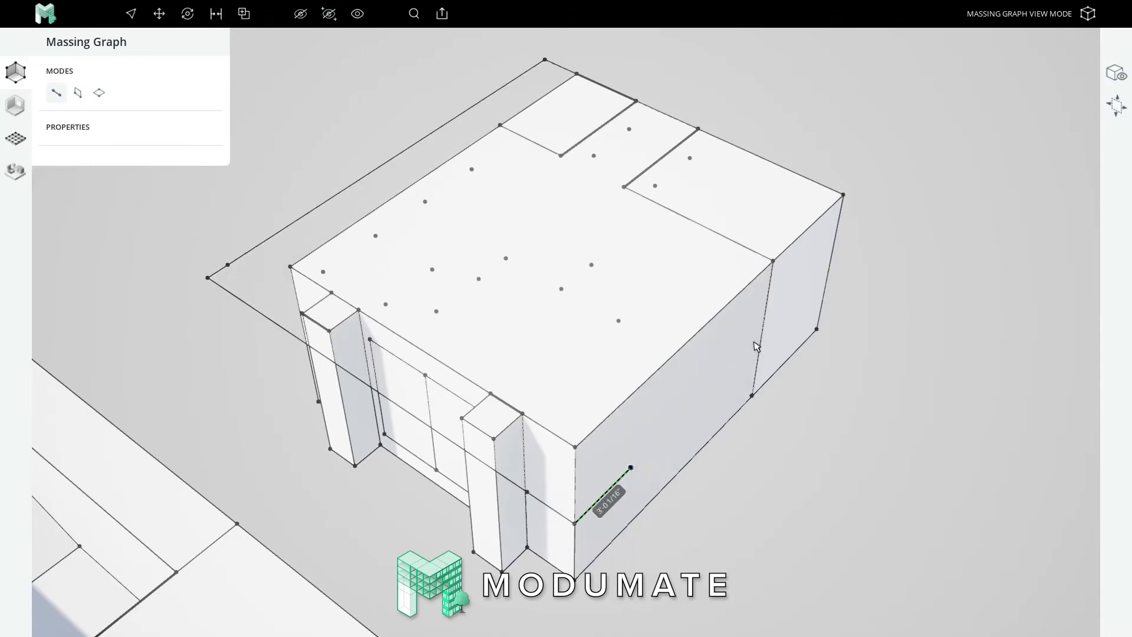
# Complete the overhang outline with a 20'-6" side, a short extension, and a back edge returning to the outline's starting point.
pyautogui.write("20'6")
pyautogui.press('Return')
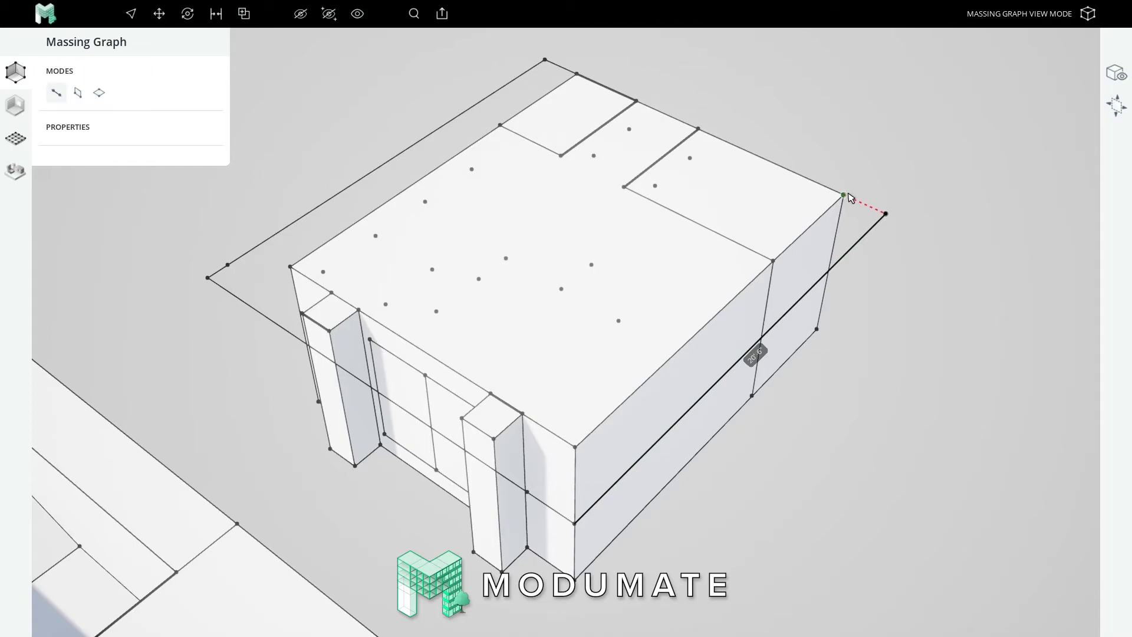
pyautogui.click(916, 180)
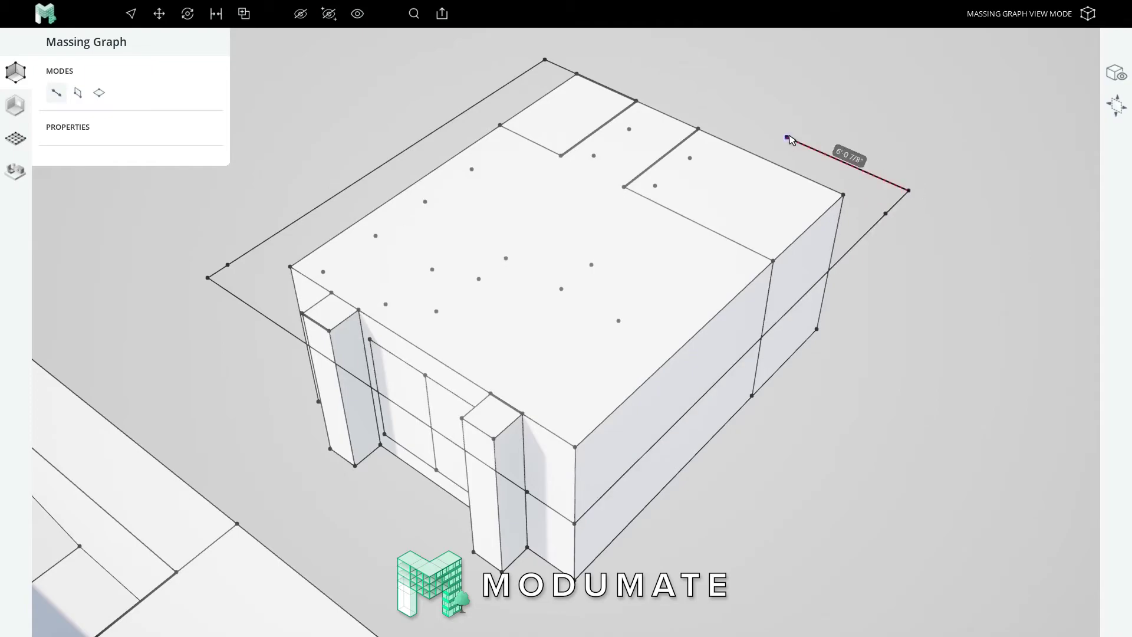
pyautogui.click(545, 61)
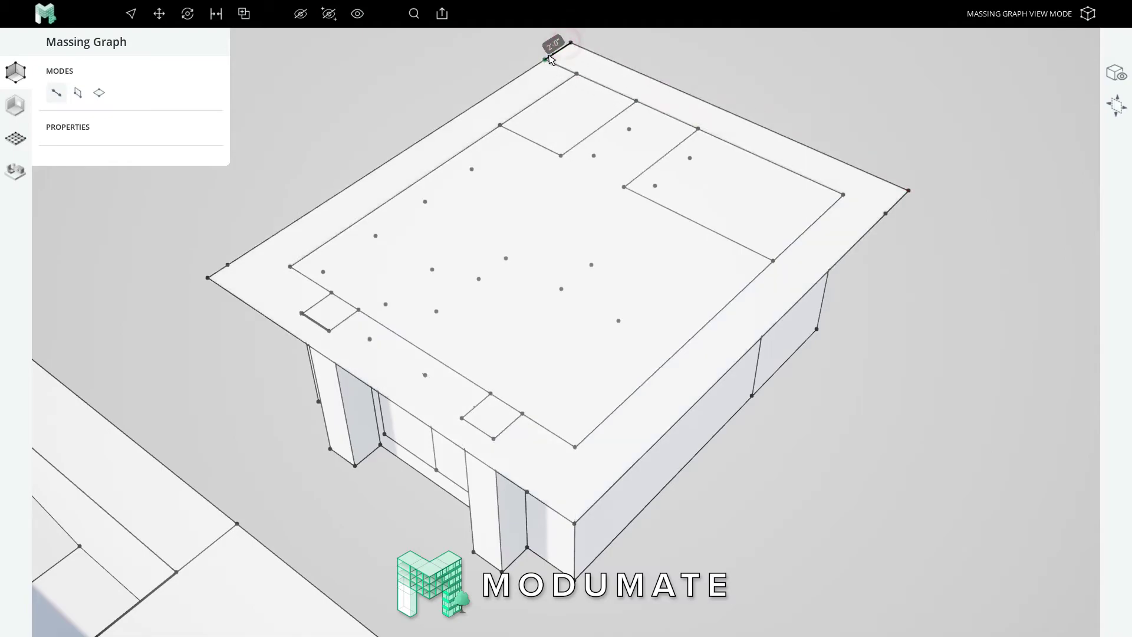
pyautogui.press('Escape')
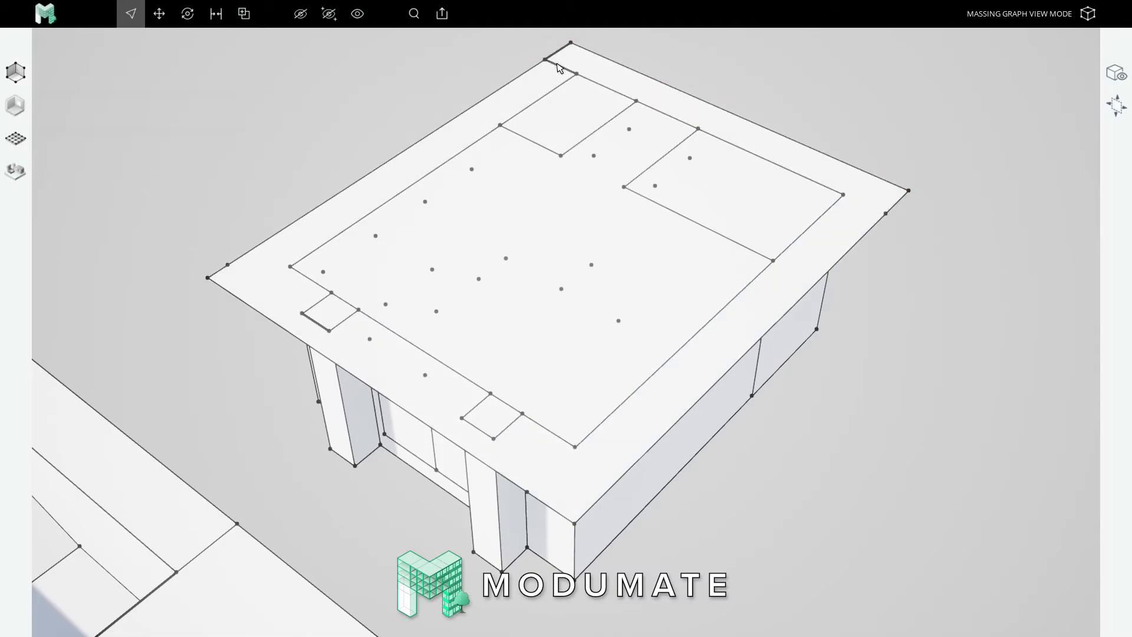
# Delete the 2'-0" guide edge that links the building's back corner to the overhang outline.
pyautogui.click(562, 65)
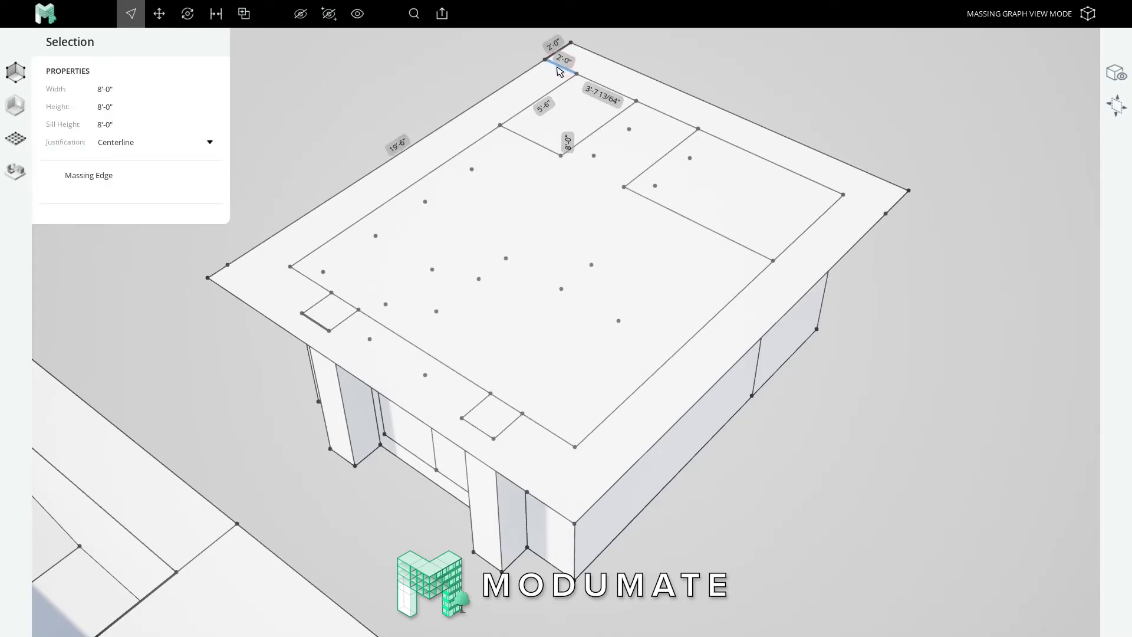
pyautogui.press('Delete')
pyautogui.click(453, 86)
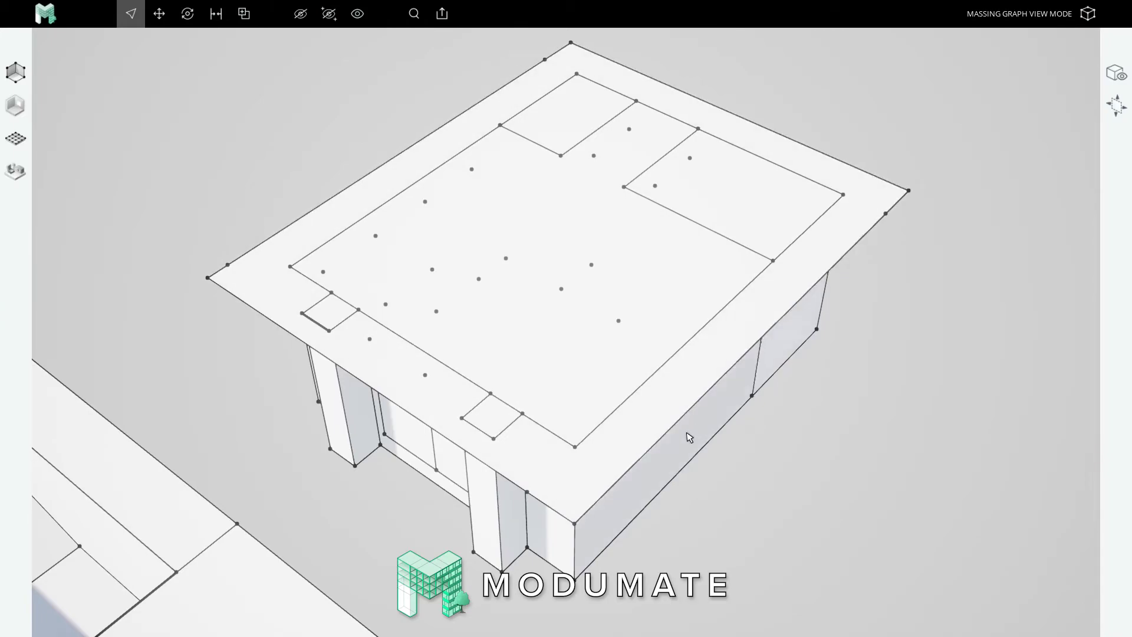
# Join the 19'-6" overhang edge and its 1' extension into a single edge.
pyautogui.press('d')
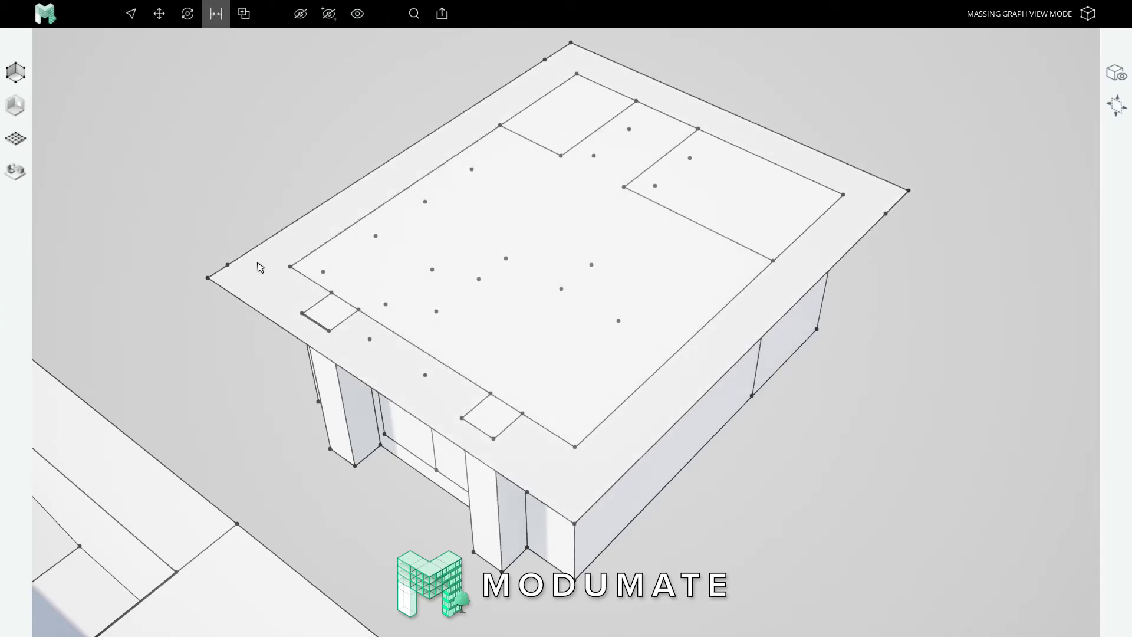
pyautogui.click(235, 263)
pyautogui.scroll(5, 186, 279)
pyautogui.click(257, 266)
pyautogui.scroll(-5, 259, 263)
pyautogui.press('Escape')
pyautogui.scroll(5, 619, 505)
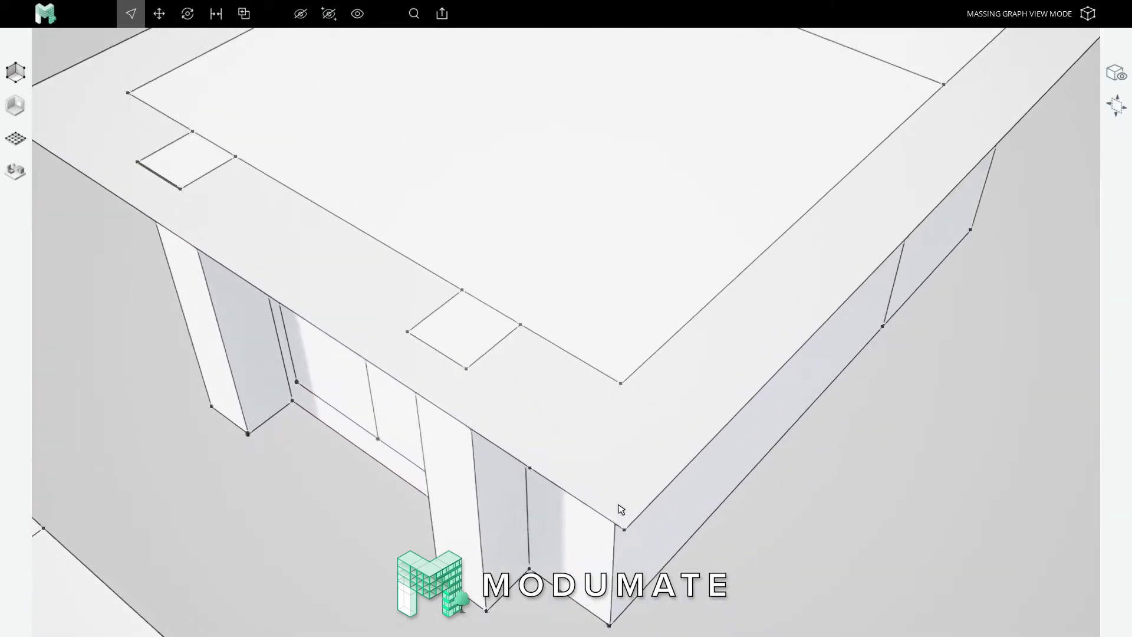
# Join the two collinear overhang edges in front of the bump-outs into a single edge.
pyautogui.scroll(-5, 569, 451)
pyautogui.scroll(5, 324, 228)
pyautogui.press('m')
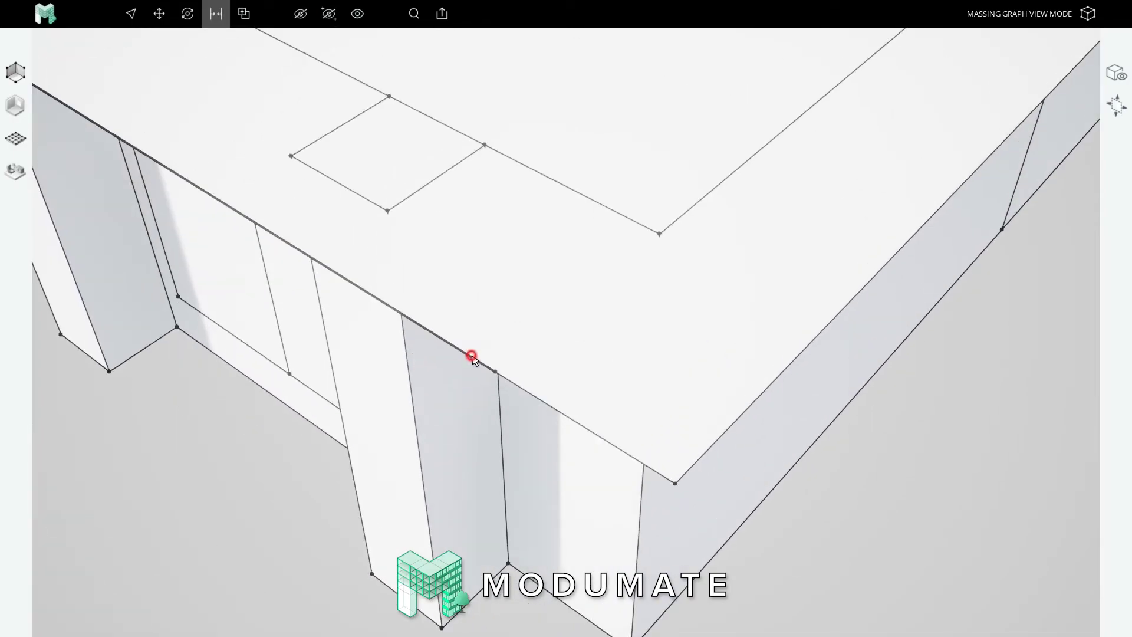
pyautogui.click(471, 357)
pyautogui.scroll(-5, 480, 450)
pyautogui.press('Escape')
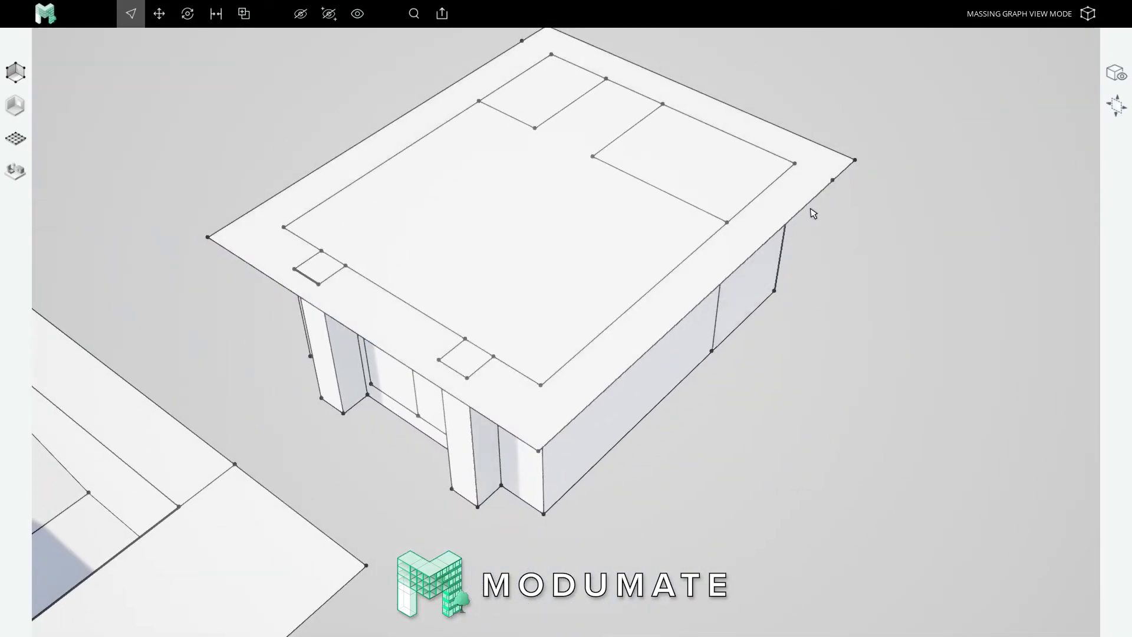
# Join the 20'-6" overhang edge and its short extension into a single edge.
pyautogui.scroll(5, 830, 198)
pyautogui.press('m')
pyautogui.click(684, 256)
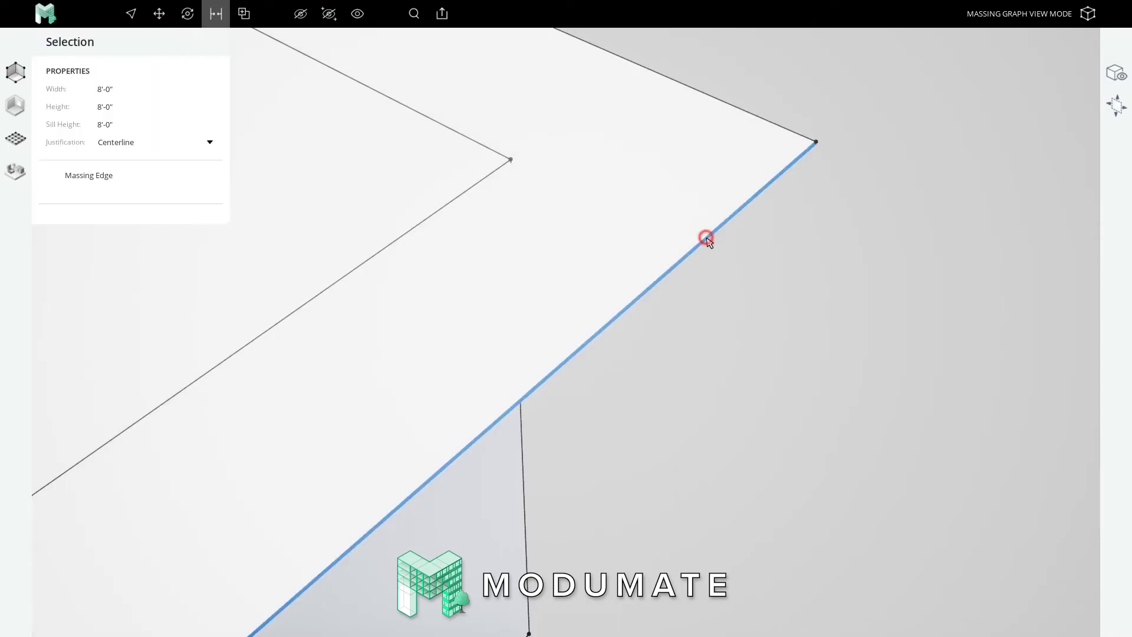
pyautogui.press('Escape')
pyautogui.scroll(-5, 447, 159)
# Join the 2'-0" overhang edge at the back corner with the long side edge it continues.
pyautogui.press('m')
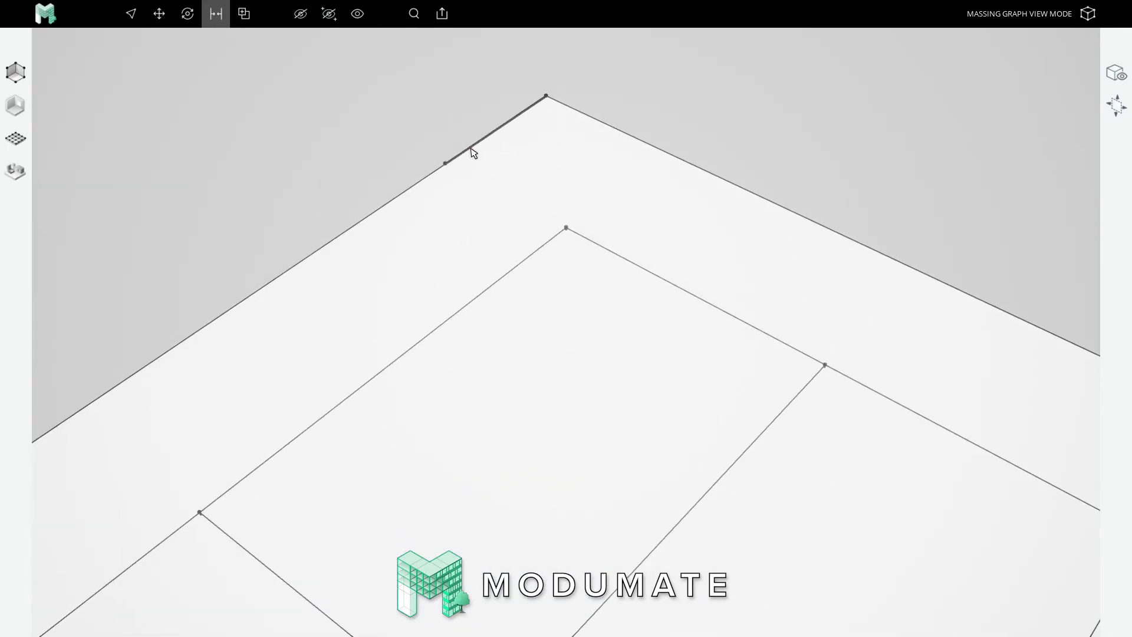
pyautogui.click(471, 152)
pyautogui.keyDown('shift'); pyautogui.click(429, 182); pyautogui.keyUp('shift')
pyautogui.press('Escape')
pyautogui.scroll(-6, 493, 123)
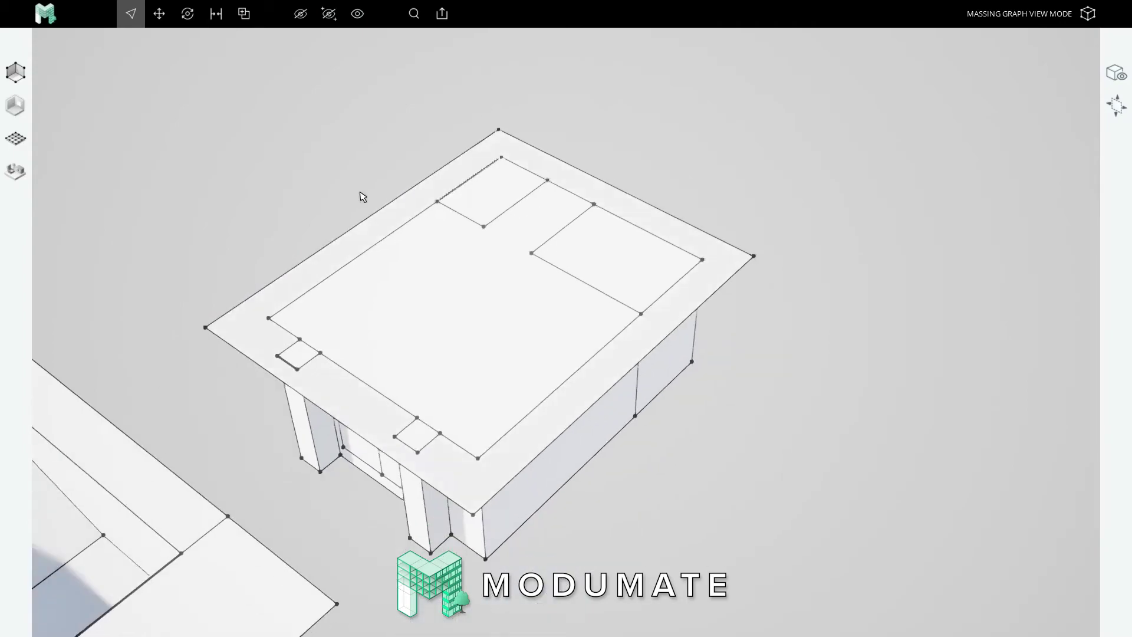
pyautogui.click(260, 182)
pyautogui.click(265, 289)
pyautogui.click(253, 355)
pyautogui.click(576, 412)
pyautogui.press('Escape')
# Move both halves of the window sill between the bump-outs up to the sill height of the side wall's corner window.
pyautogui.scroll(4, 488, 295)
pyautogui.moveTo(488, 296); pyautogui.dragTo(540, 235, button='middle')
pyautogui.moveTo(412, 283); pyautogui.dragTo(569, 324, button='right')
pyautogui.moveTo(682, 346); pyautogui.dragTo(546, 446, button='right')
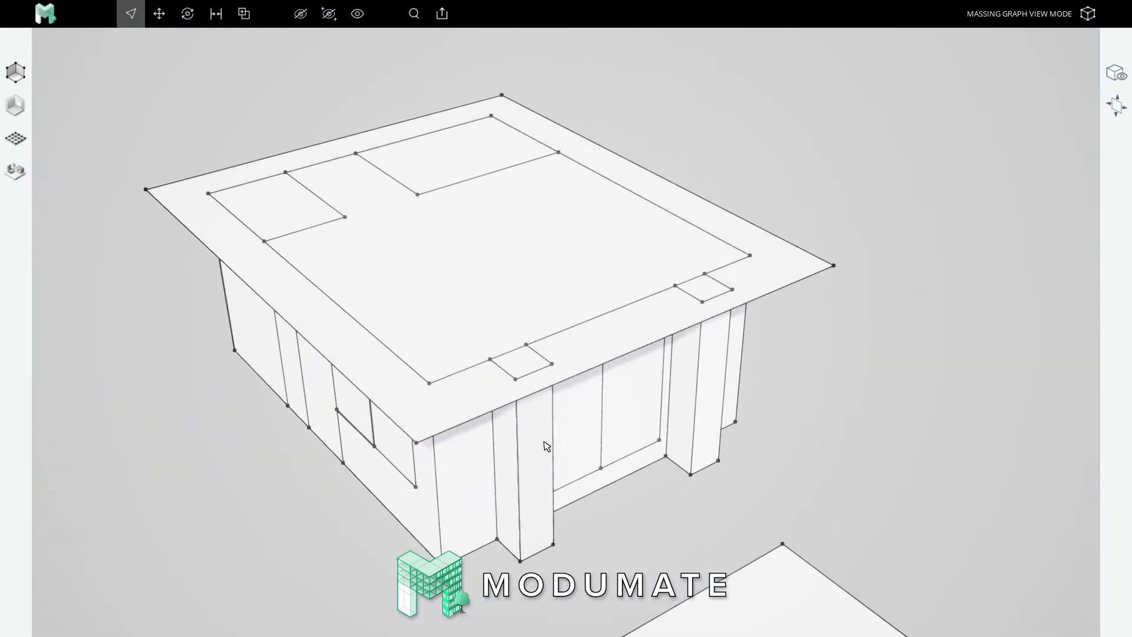
pyautogui.click(581, 476)
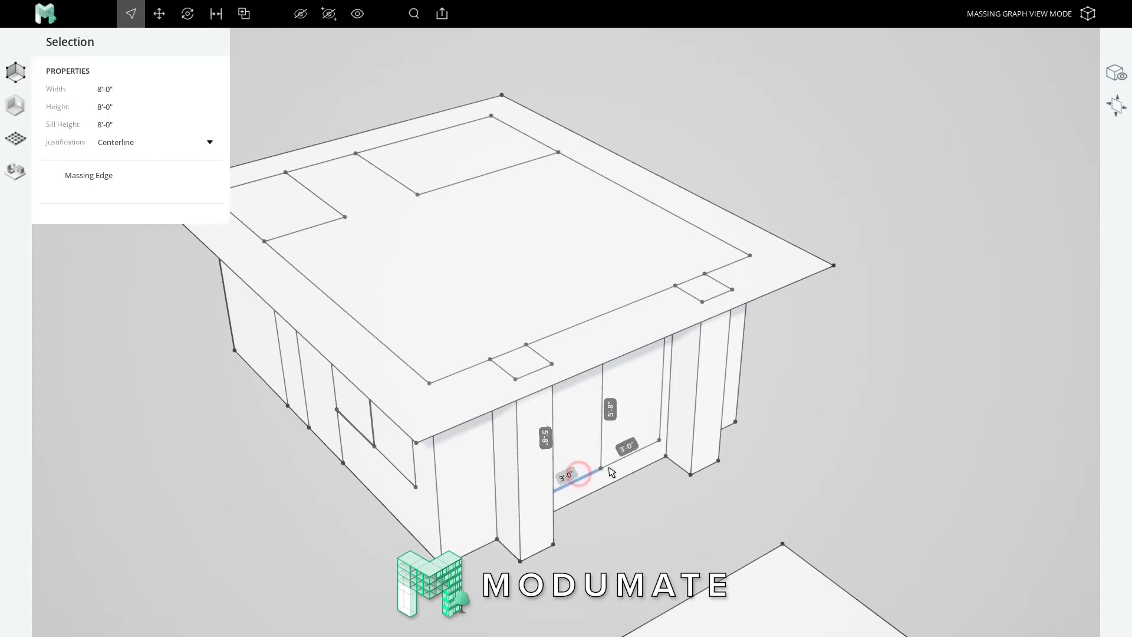
pyautogui.click(641, 530)
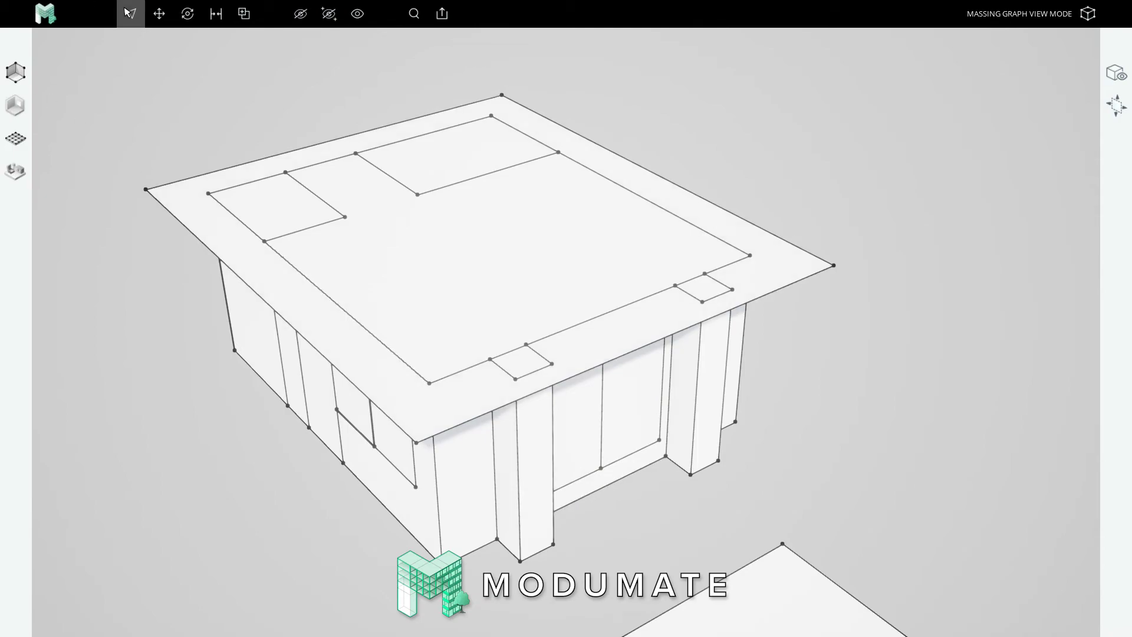
pyautogui.click(589, 479)
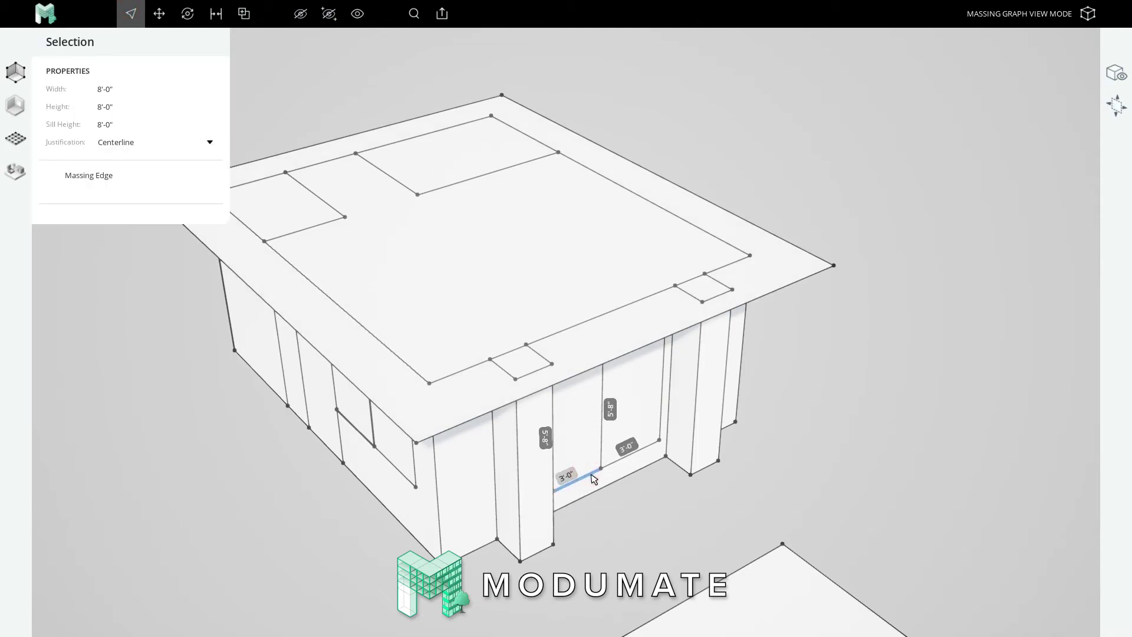
pyautogui.keyDown('shift'); pyautogui.click(610, 465); pyautogui.keyUp('shift')
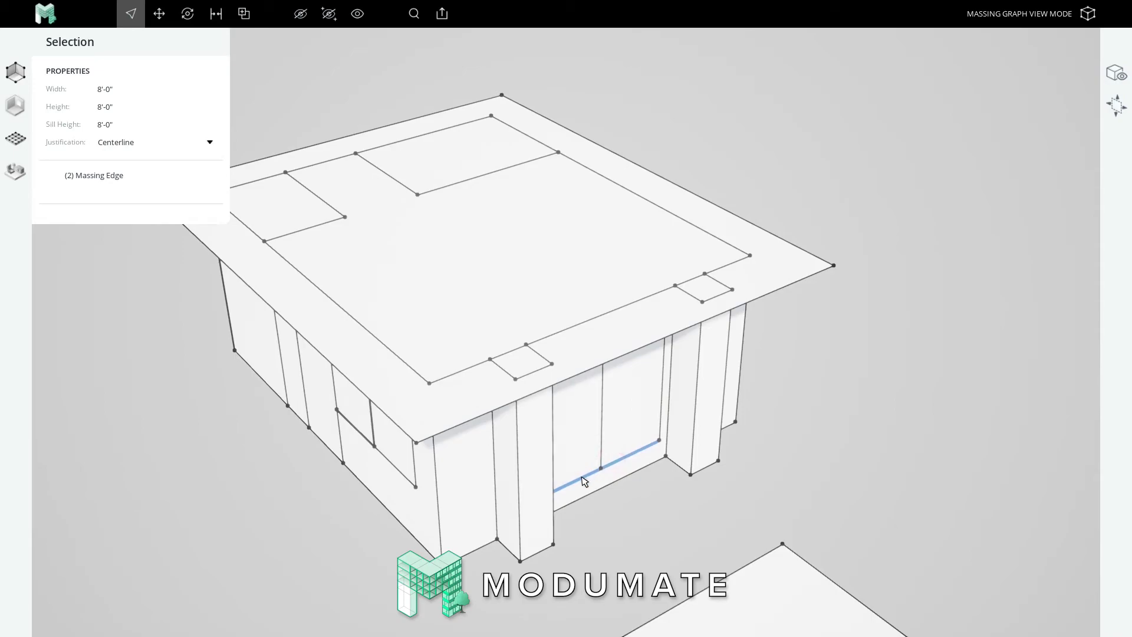
pyautogui.press('m')
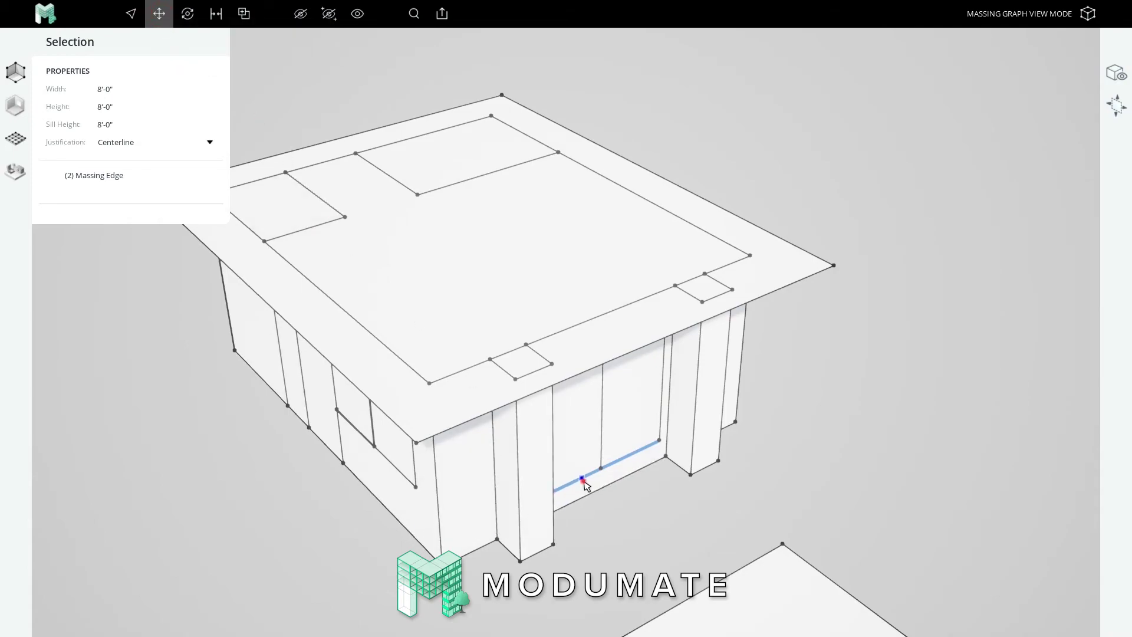
pyautogui.moveTo(582, 480); pyautogui.dragTo(418, 489)
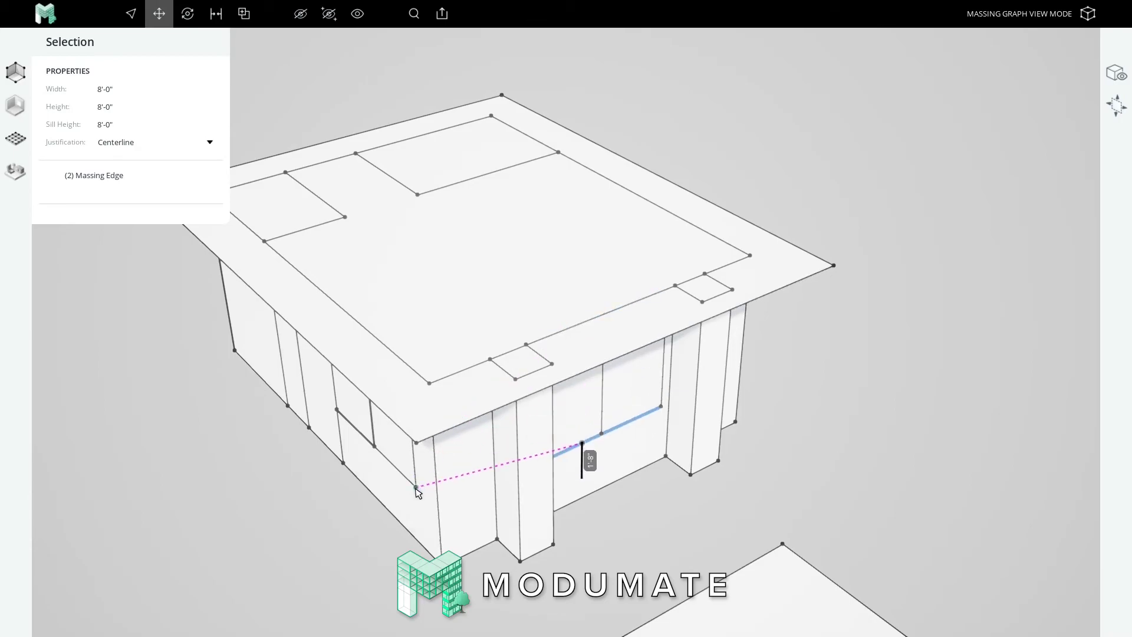
pyautogui.click(415, 488)
pyautogui.press('Escape')
pyautogui.scroll(4, 453, 502)
pyautogui.moveTo(548, 498); pyautogui.dragTo(585, 362, button='right')
pyautogui.scroll(-4, 585, 361)
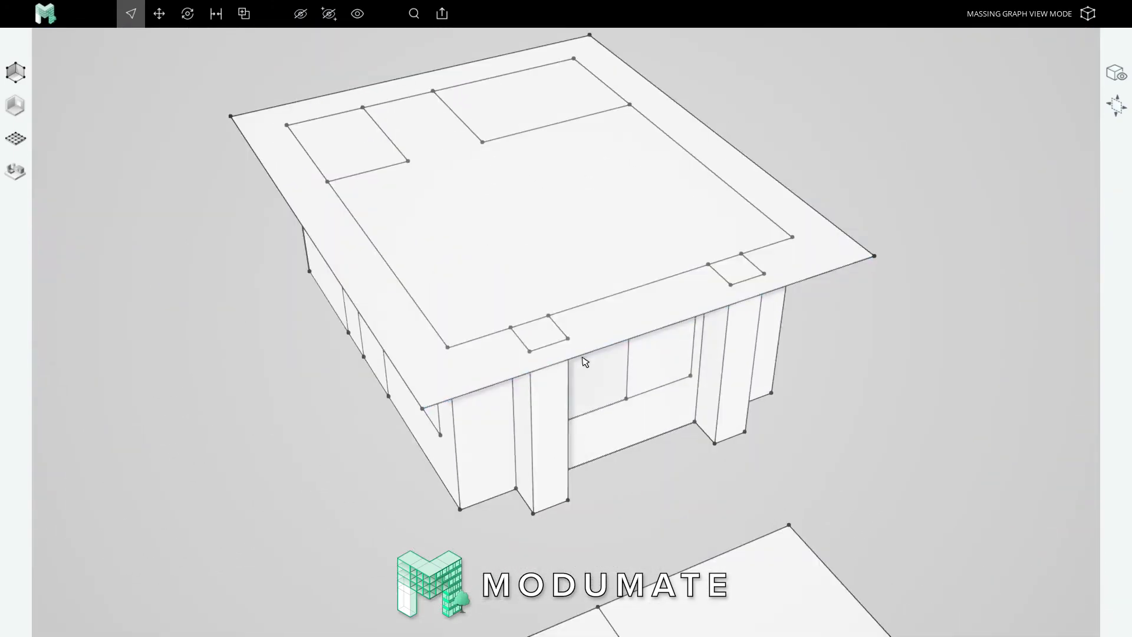
pyautogui.click(617, 352)
pyautogui.moveTo(617, 352); pyautogui.dragTo(437, 367, button='middle')
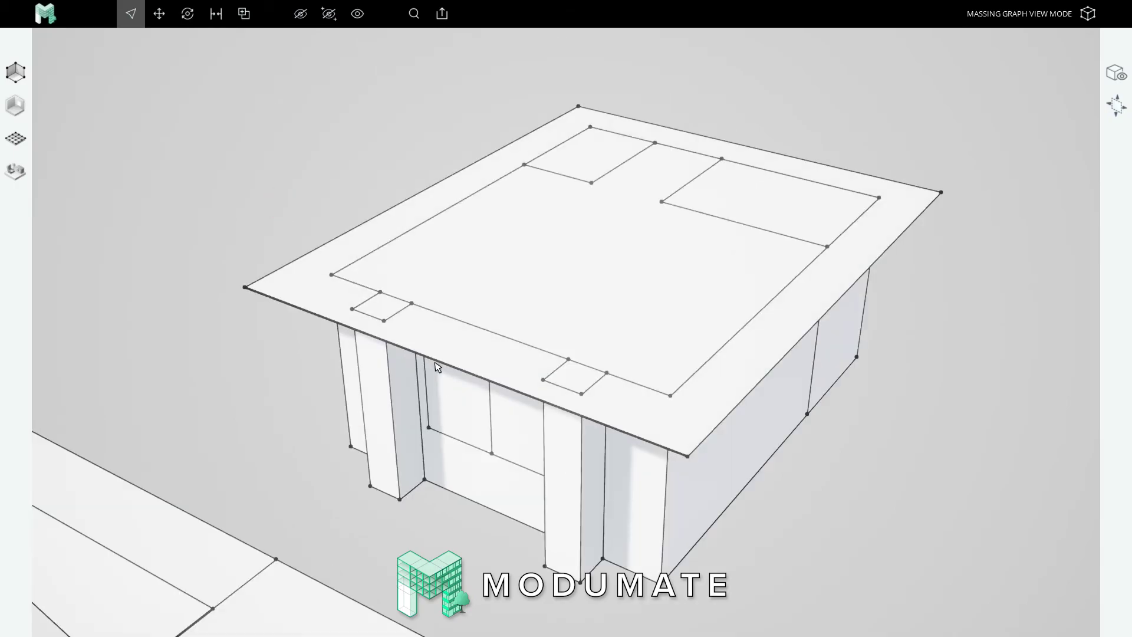
# Extend the roof overhang in front of the bump-outs by lengthening its side edges, moving the front edge outward.
pyautogui.click(437, 367)
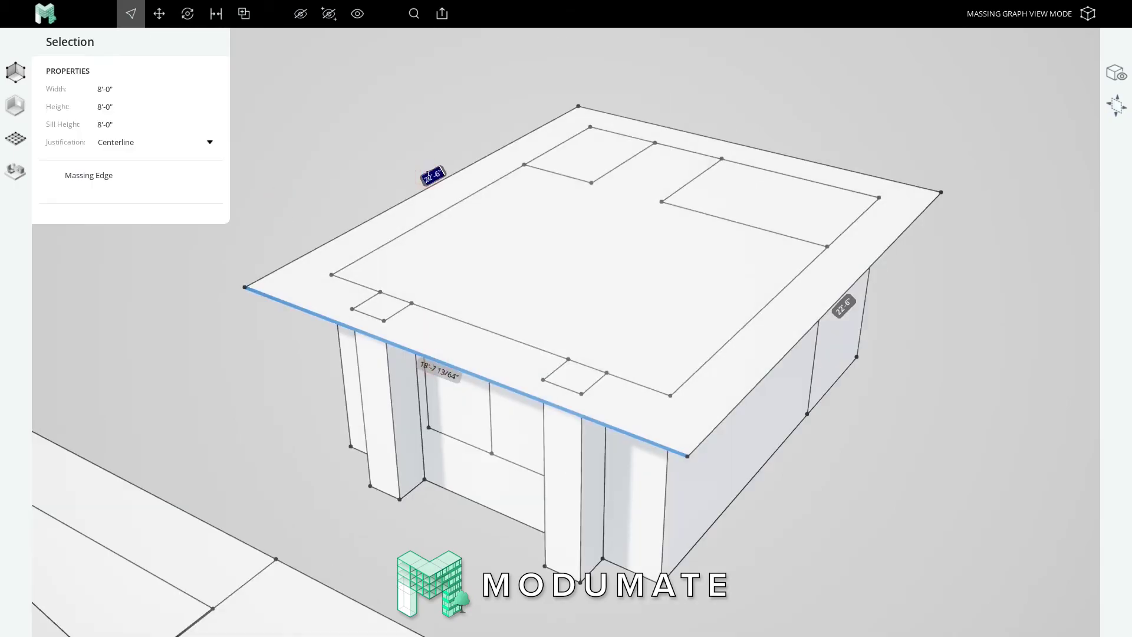
pyautogui.write('2')
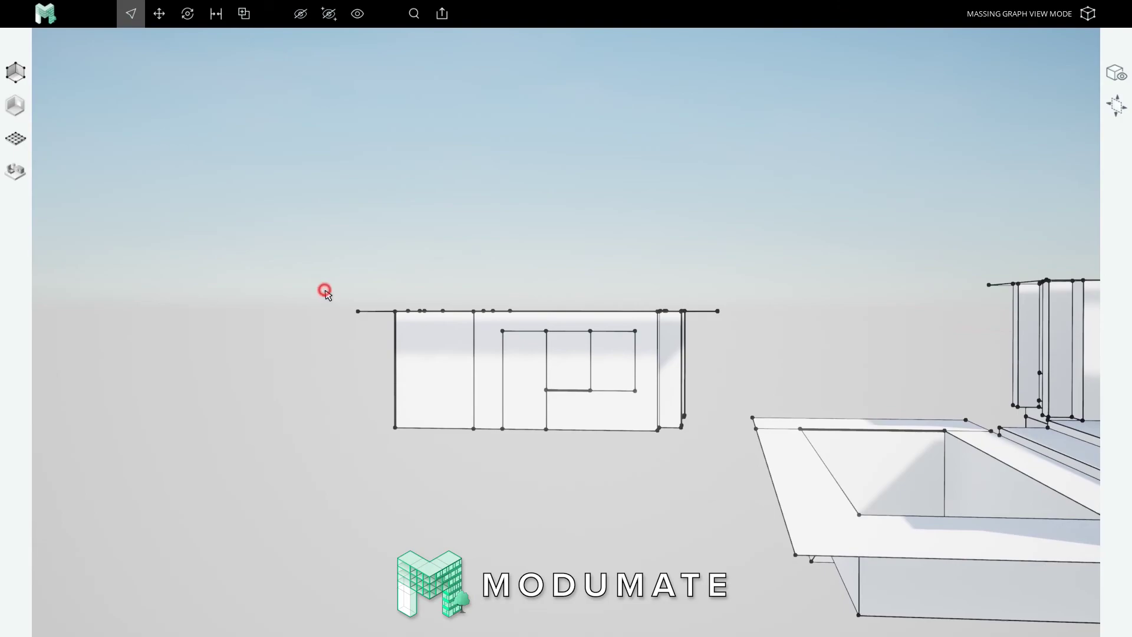
# Try to raise the whole roof plane, including its overhang, 1' straight up, and check the height of the side wall's end panel.
pyautogui.moveTo(627, 332); pyautogui.dragTo(751, 319)
pyautogui.moveTo(751, 320); pyautogui.dragTo(582, 307, button='middle')
pyautogui.scroll(5, 598, 291)
pyautogui.scroll(-2, 601, 295)
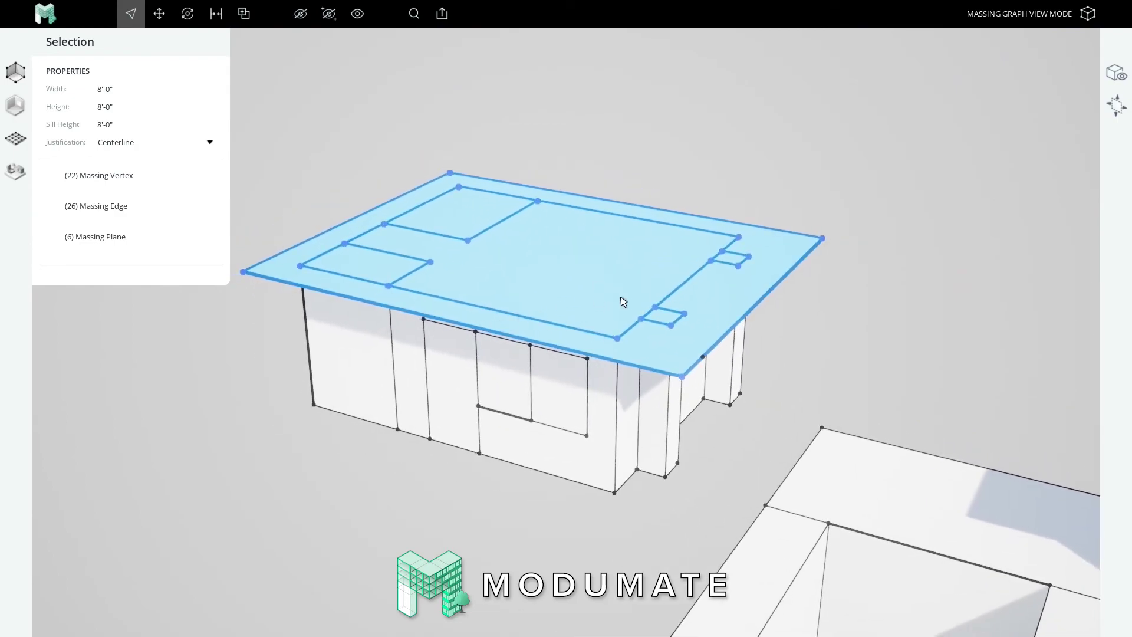
pyautogui.press('m')
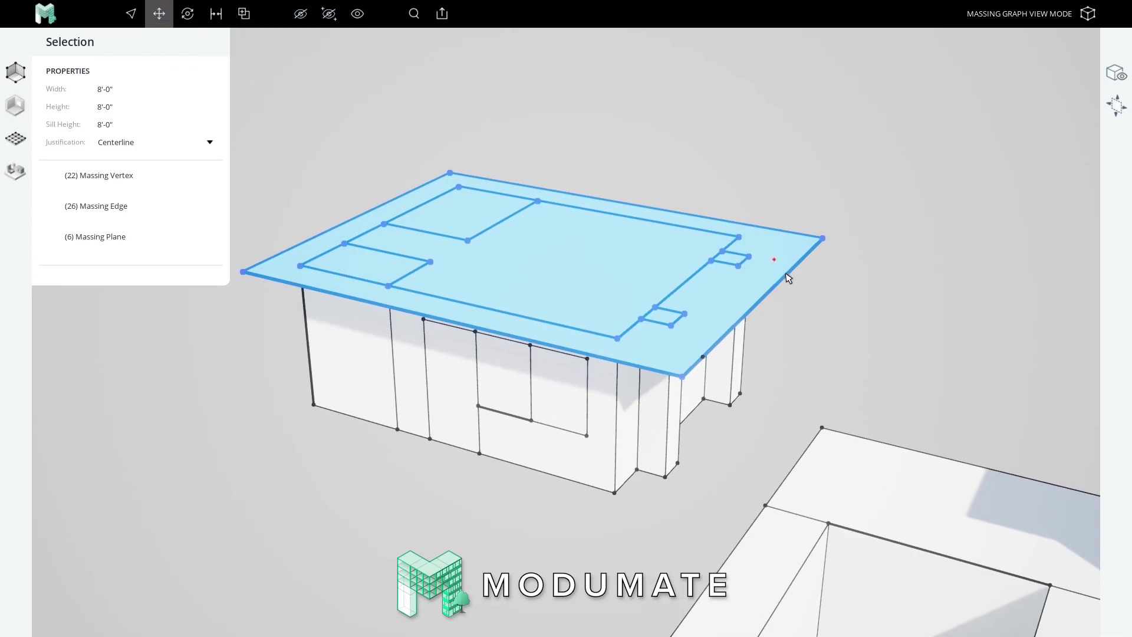
pyautogui.click(877, 345)
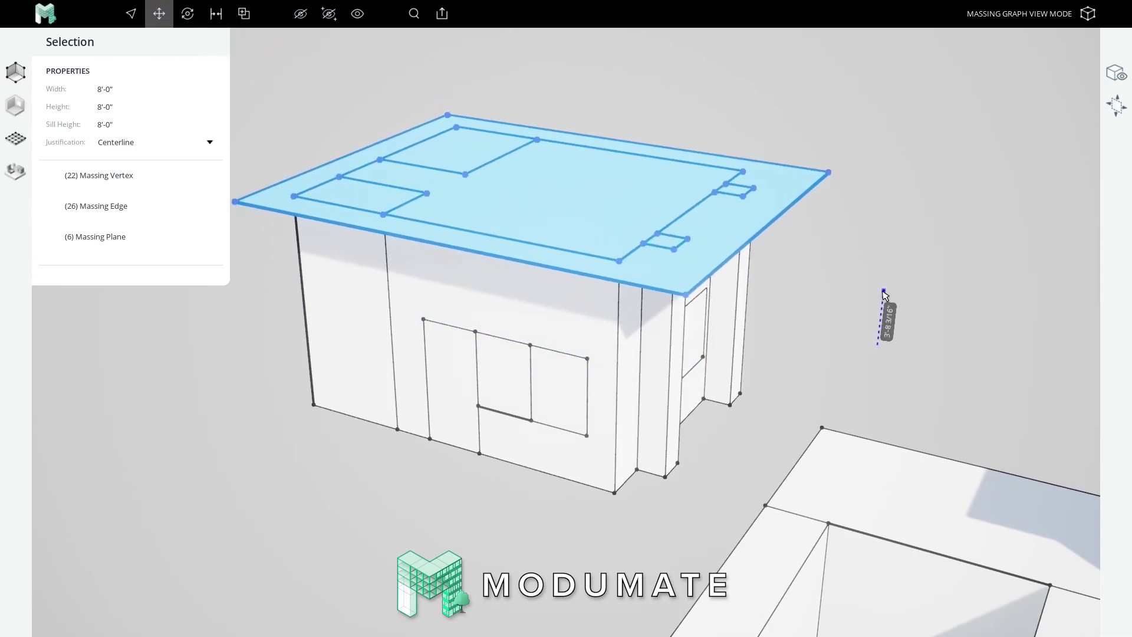
pyautogui.write('1')
pyautogui.press('Return')
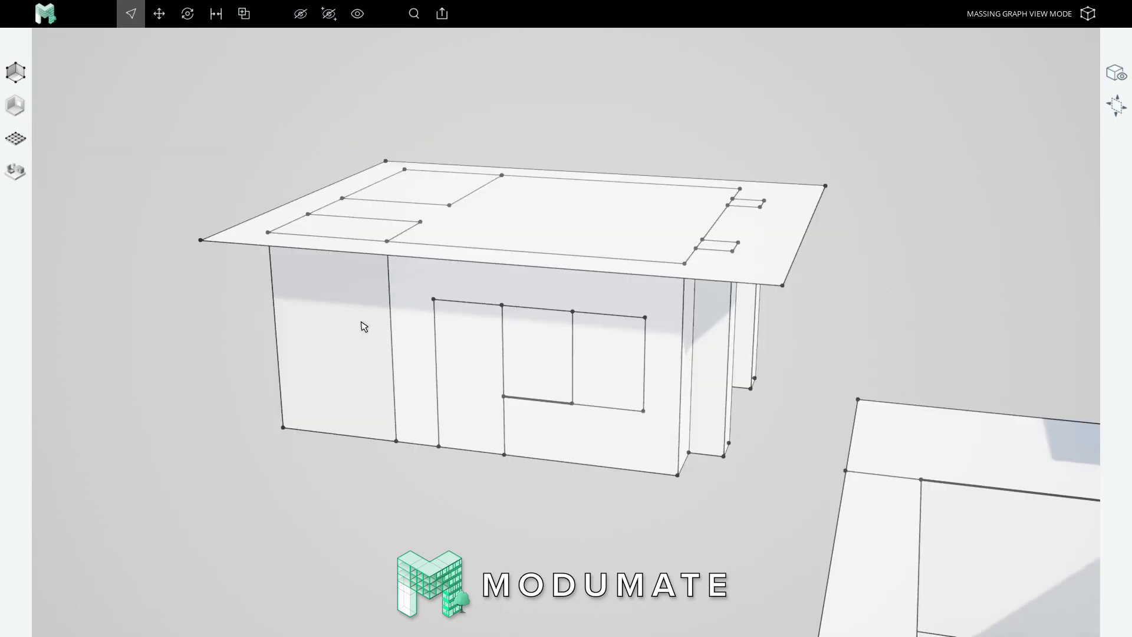
pyautogui.click(361, 324)
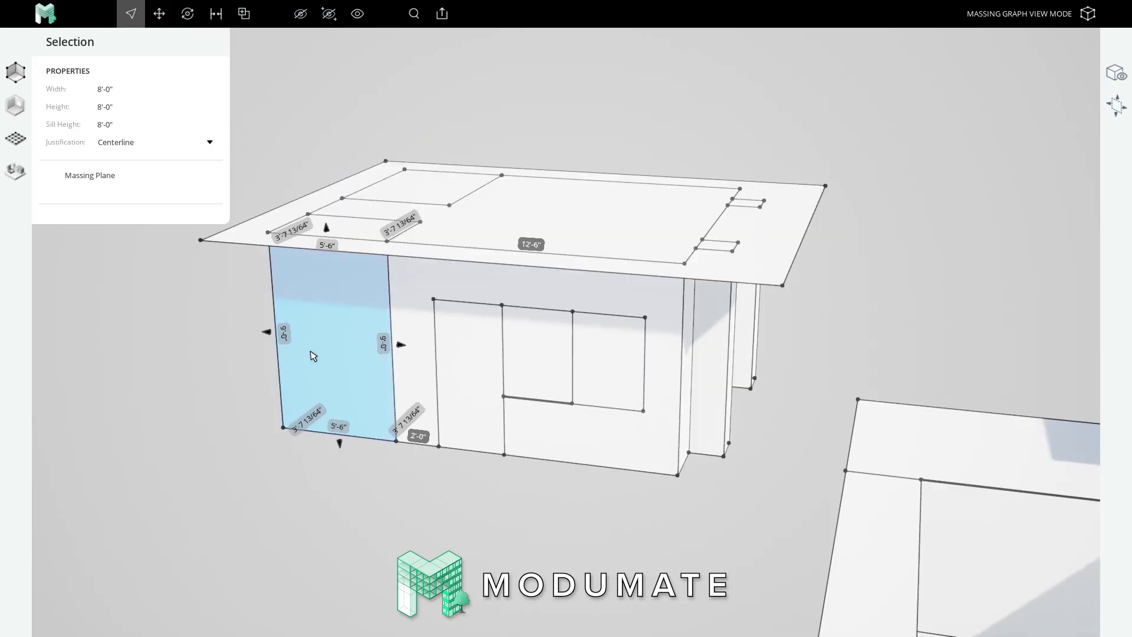
pyautogui.click(602, 154)
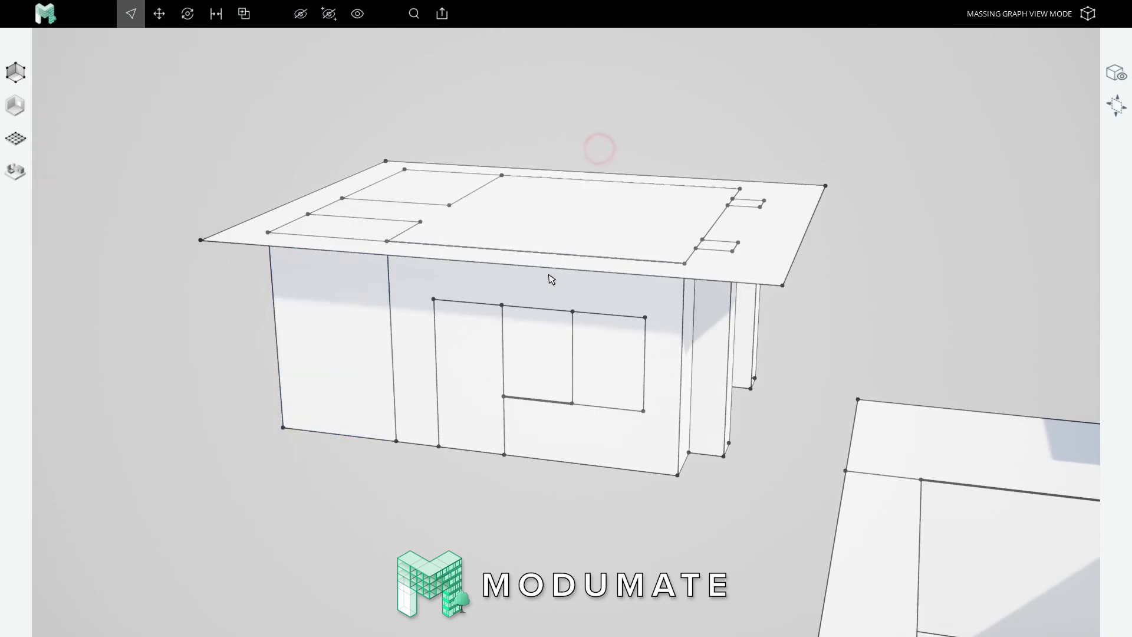
# Undo the last two roof height changes on the detached building.
pyautogui.scroll(-3, 551, 280)
pyautogui.moveTo(531, 333); pyautogui.dragTo(553, 306, button='right')
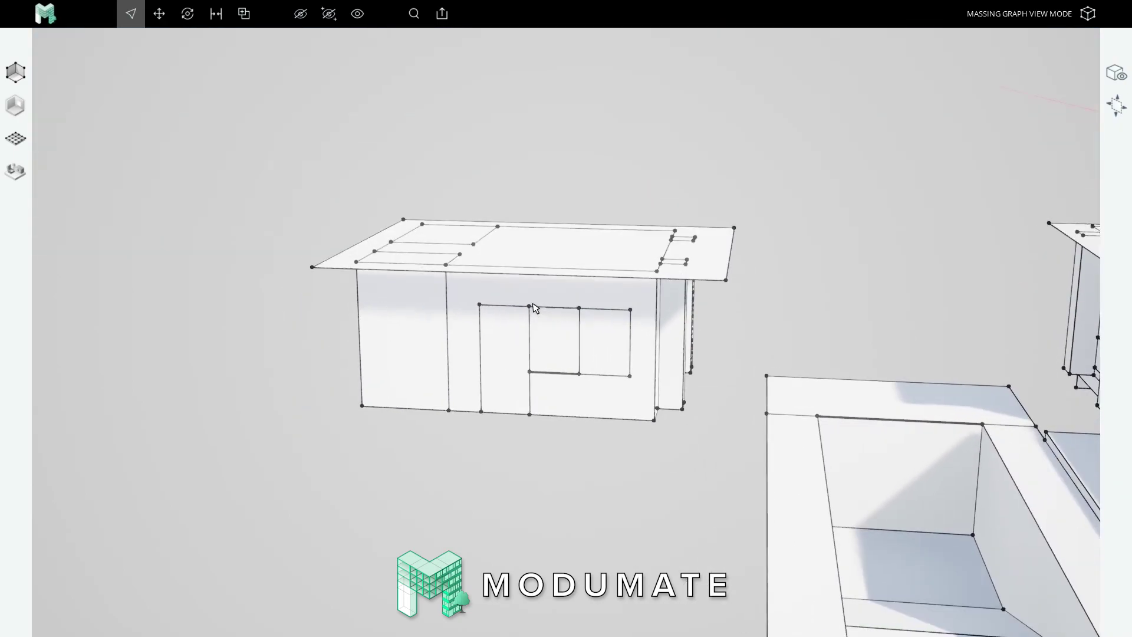
pyautogui.scroll(-3, 422, 300)
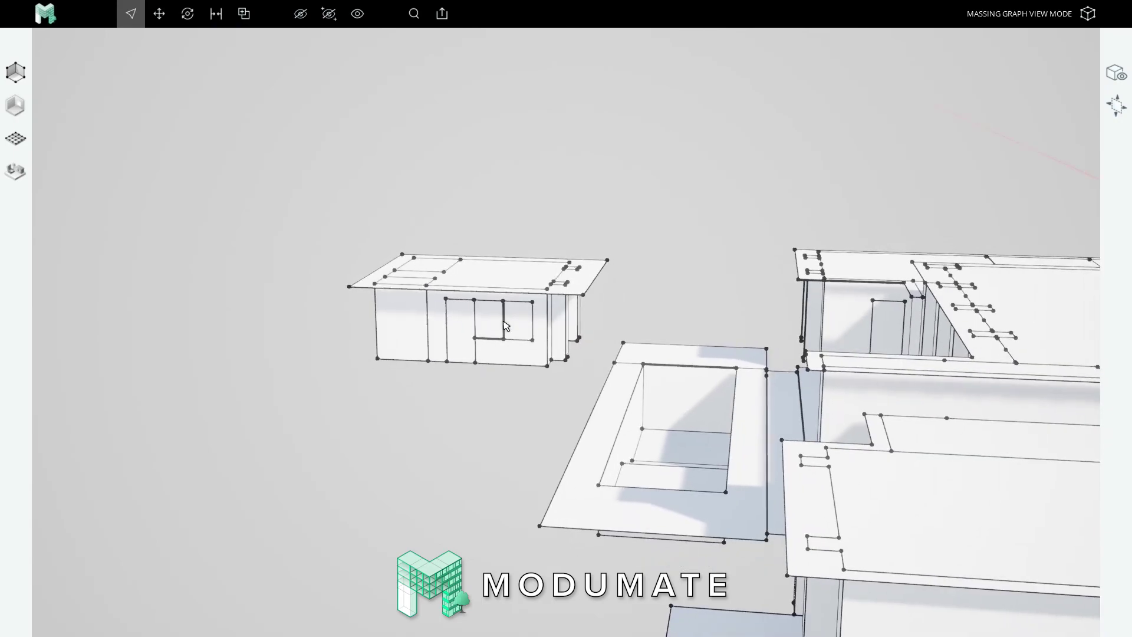
pyautogui.hotkey('ctrl', 'z')
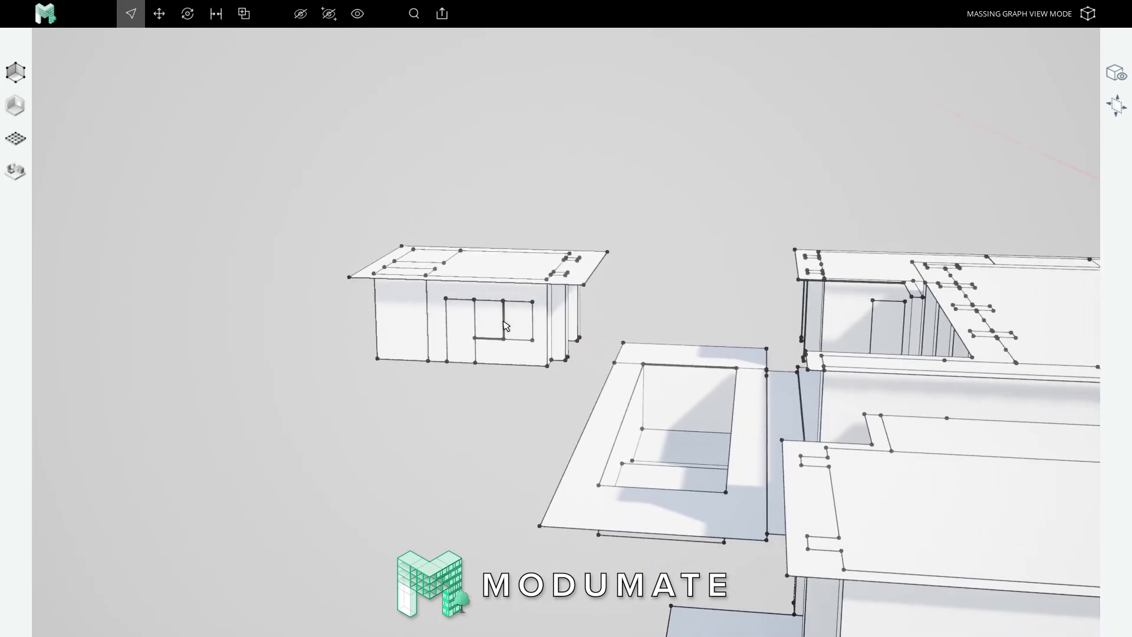
pyautogui.hotkey('ctrl', 'z')
pyautogui.scroll(4, 505, 326)
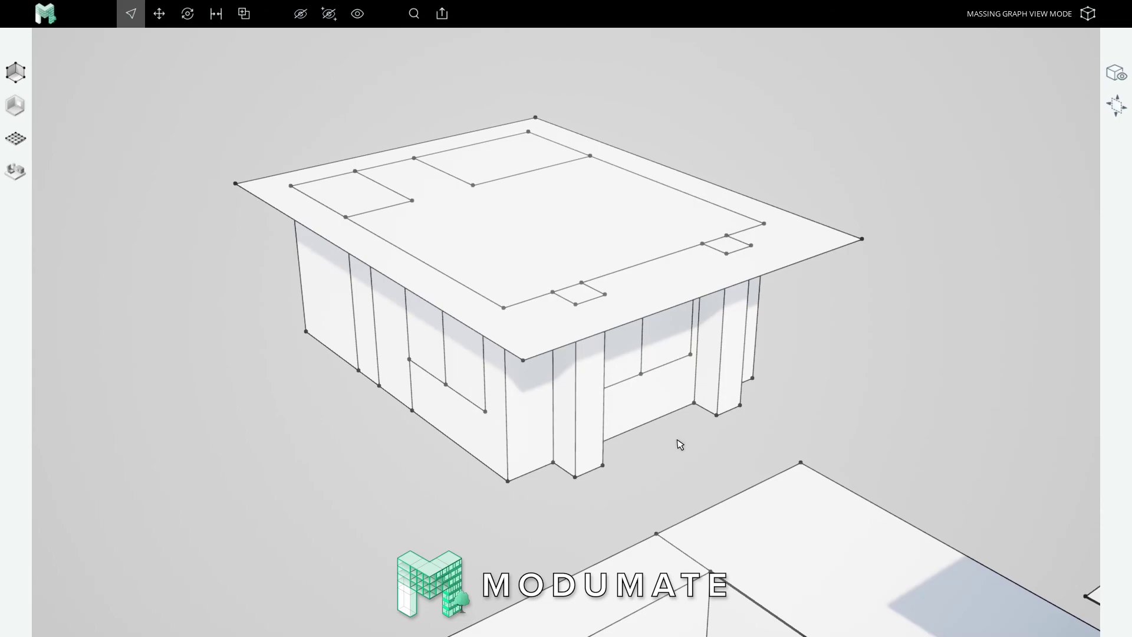